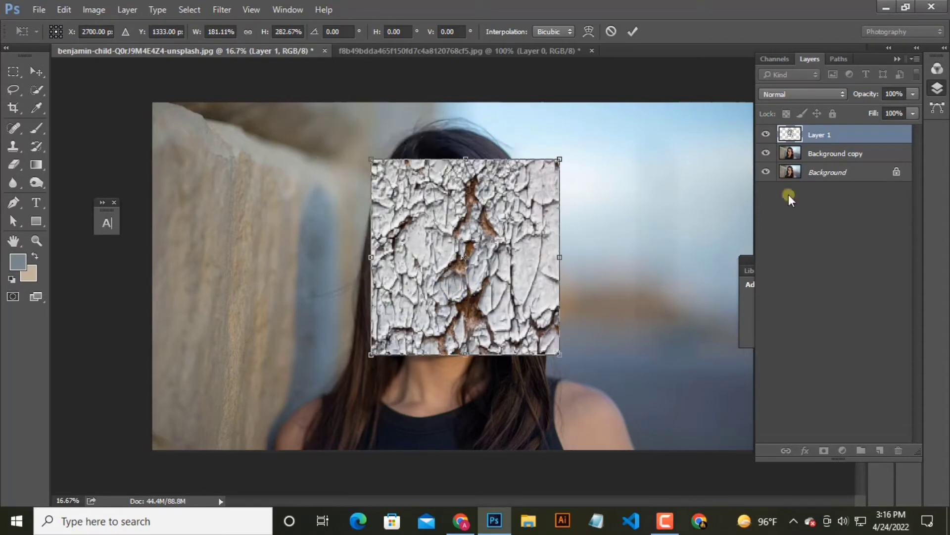
Scale the cracked texture to about 267% width and 312% height and position it over the woman's face
left_click_drag(371, 257, 308, 250)
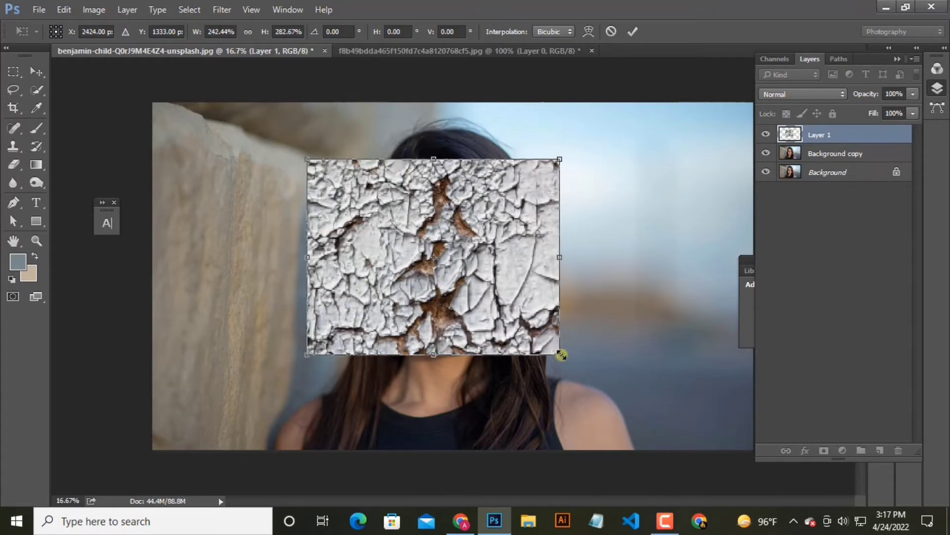
left_click_drag(562, 355, 577, 361)
mouse_move(493, 292)
left_mouse_down()
mouse_move(501, 299)
mouse_move(503, 288)
left_mouse_up()
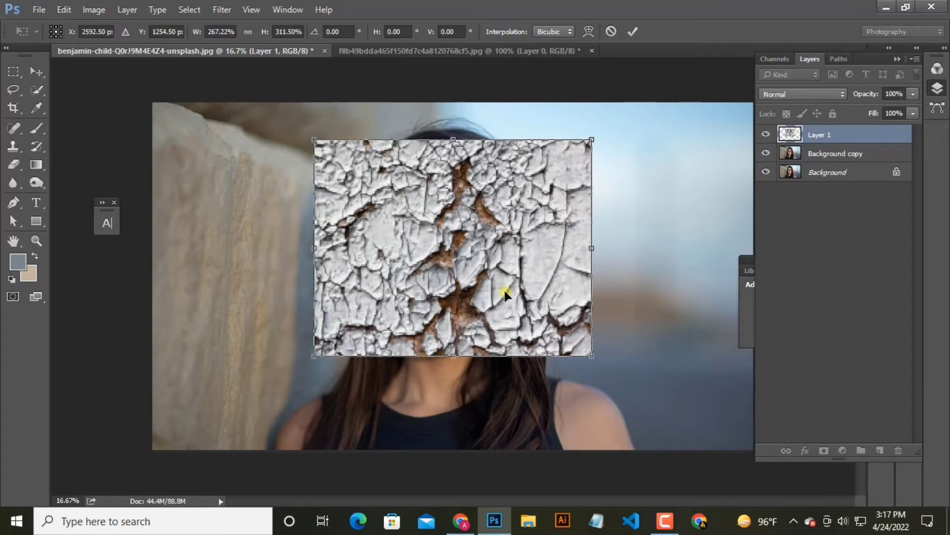
Lower the texture layer's opacity to 50% so the face can be seen through it
left_click(913, 94)
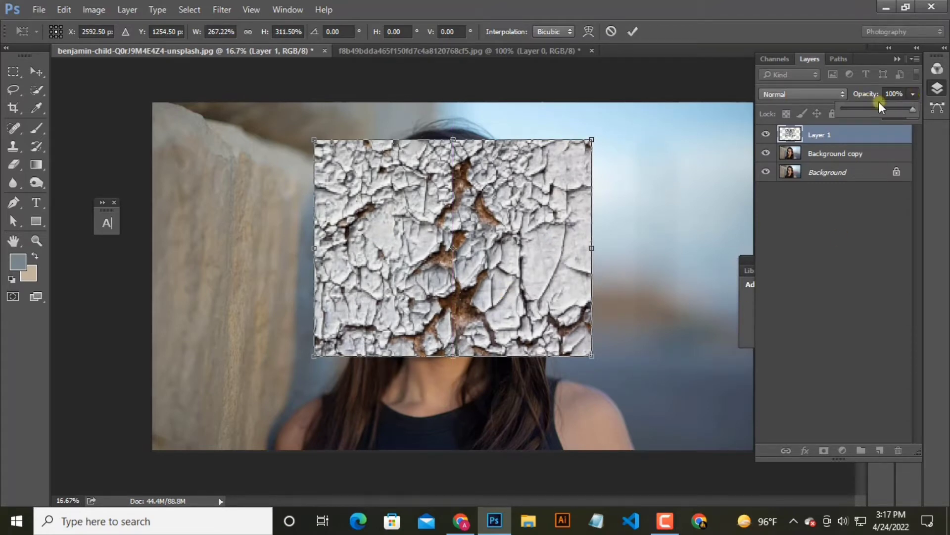
left_click(896, 94)
type("55")
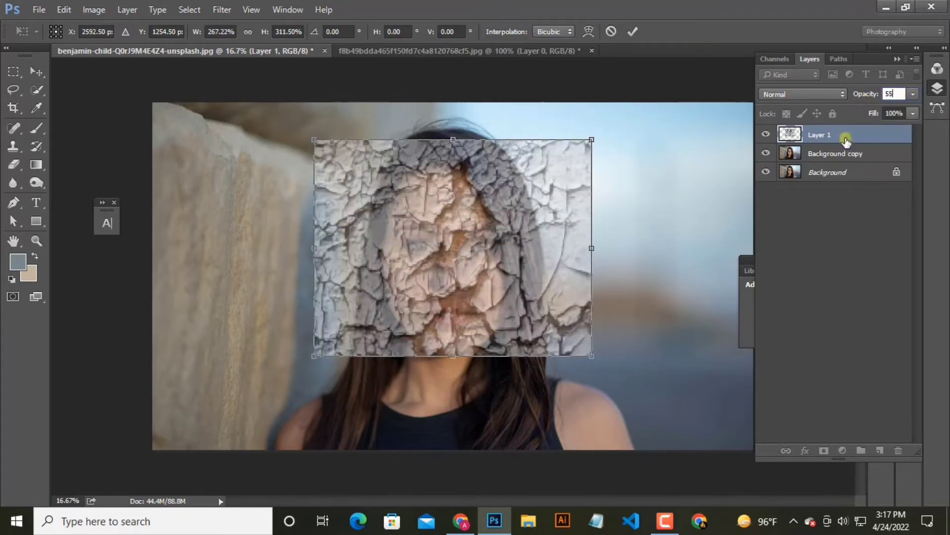
type("50")
key("Return")
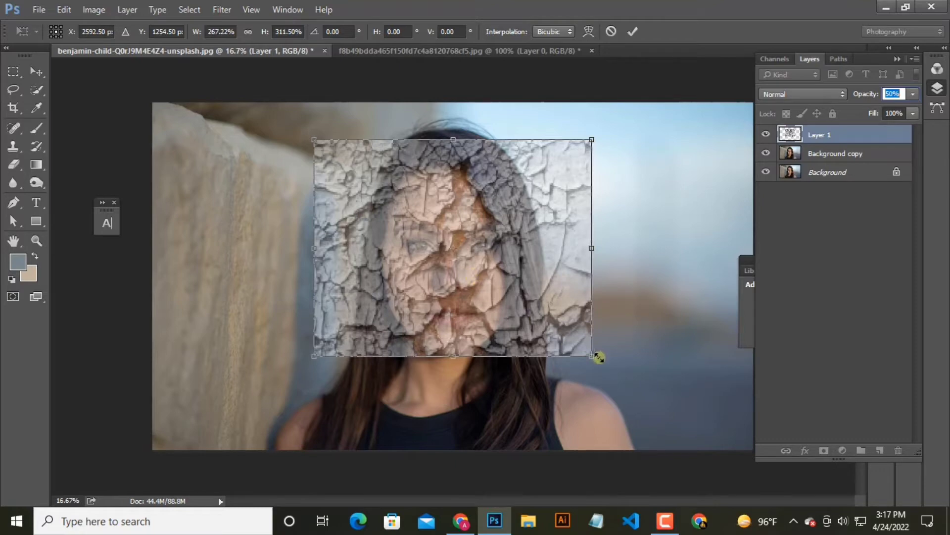
Rotate the texture about -14°, enlarge it to about 278% by 324%, and apply the transform
left_click_drag(603, 132, 592, 104)
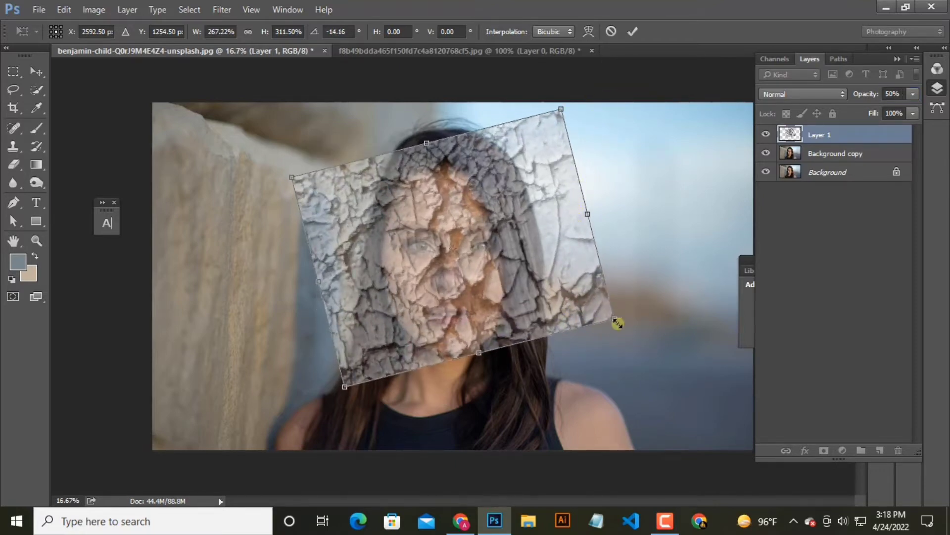
left_click_drag(618, 323, 628, 320)
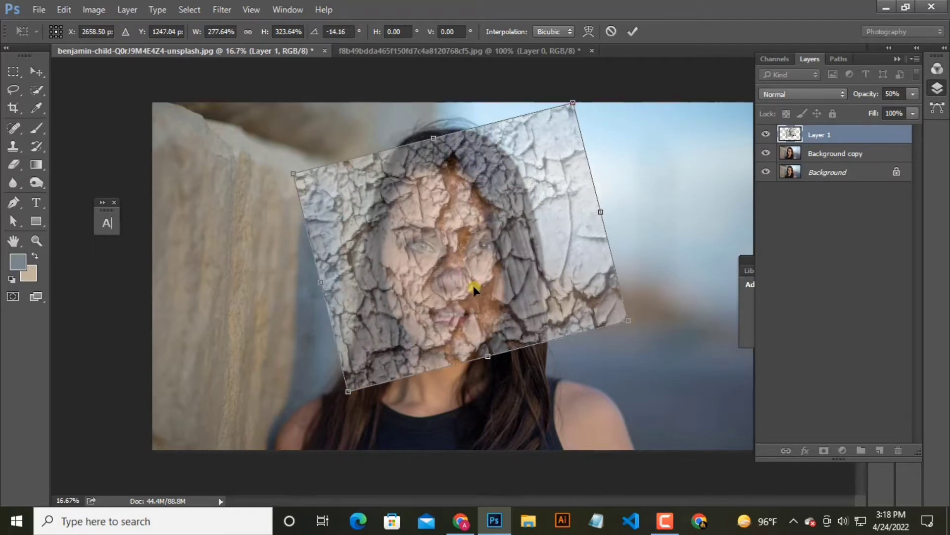
left_click(633, 31)
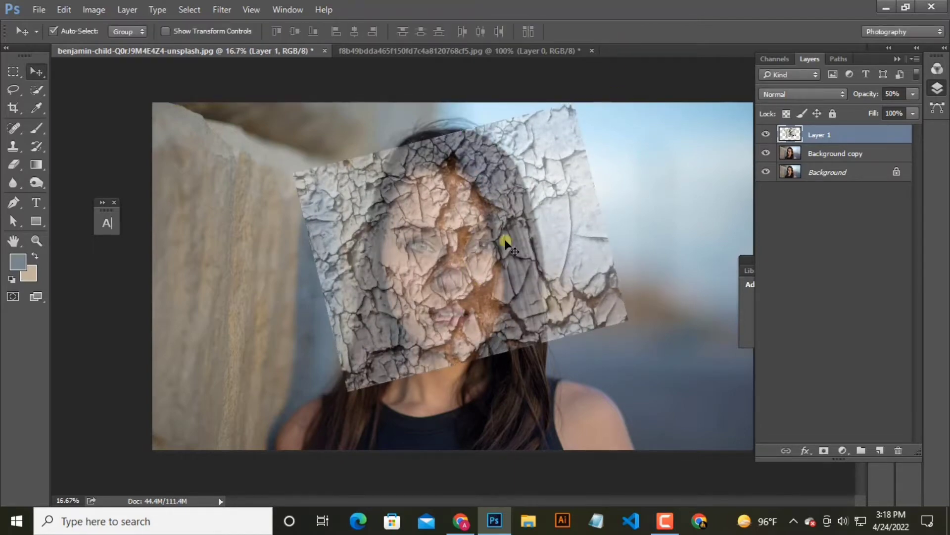
Outline the texture beyond the hair on the sky side with the Polygonal Lasso and delete that area
left_click_drag(14, 89, 82, 98)
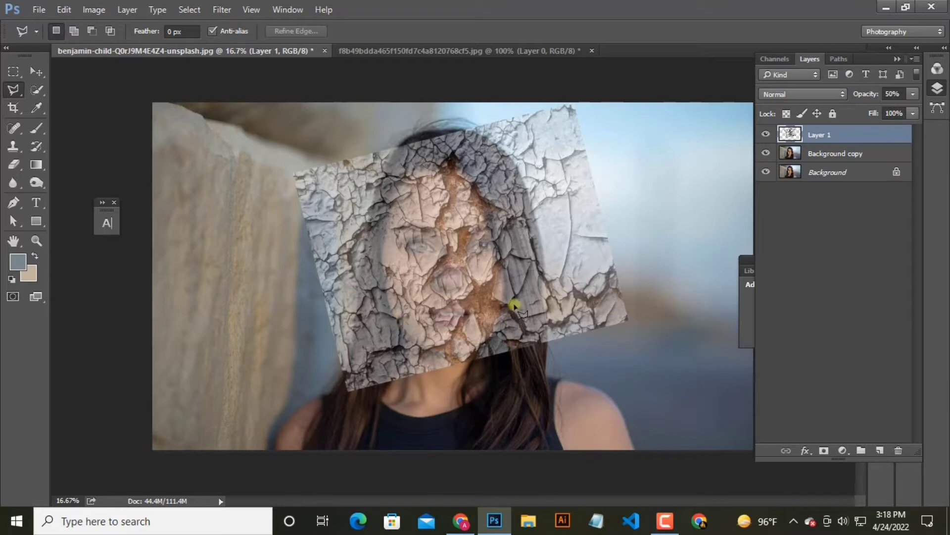
left_click(444, 97)
left_click(588, 353)
left_click(689, 312)
left_click(637, 132)
left_click(602, 78)
left_click(445, 100)
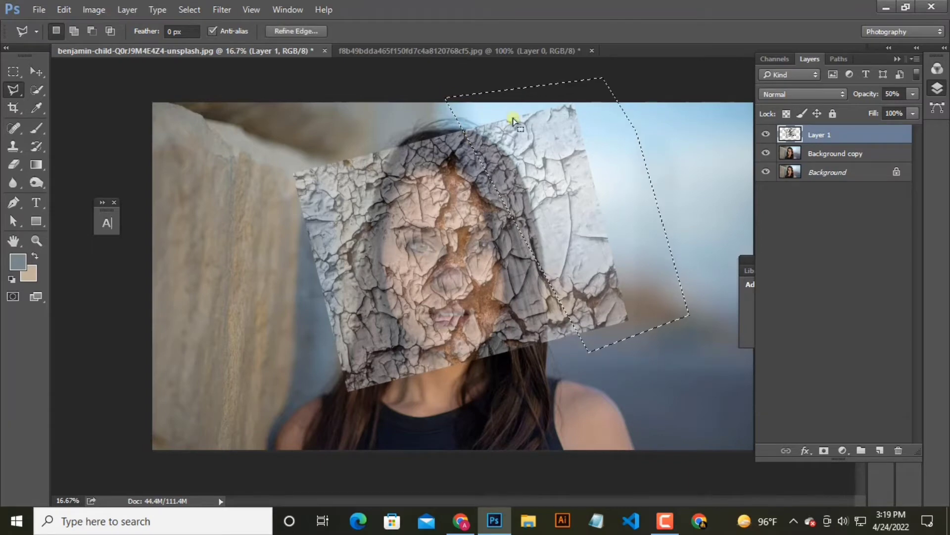
key("ctrl+d")
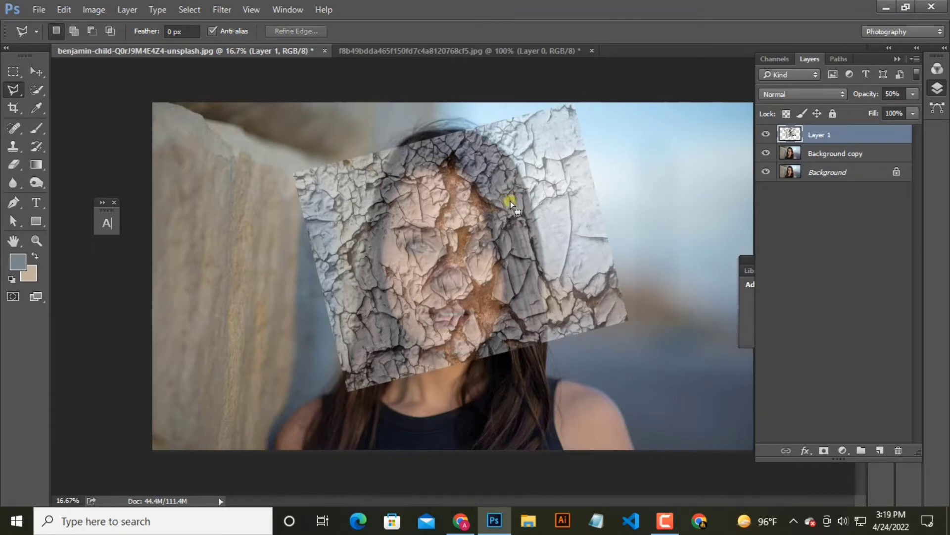
key("ctrl+z")
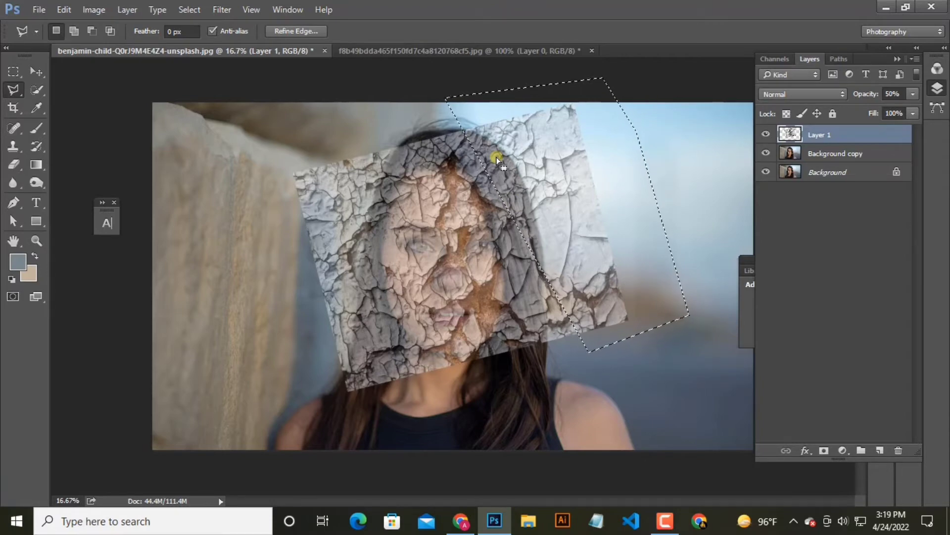
key("Delete")
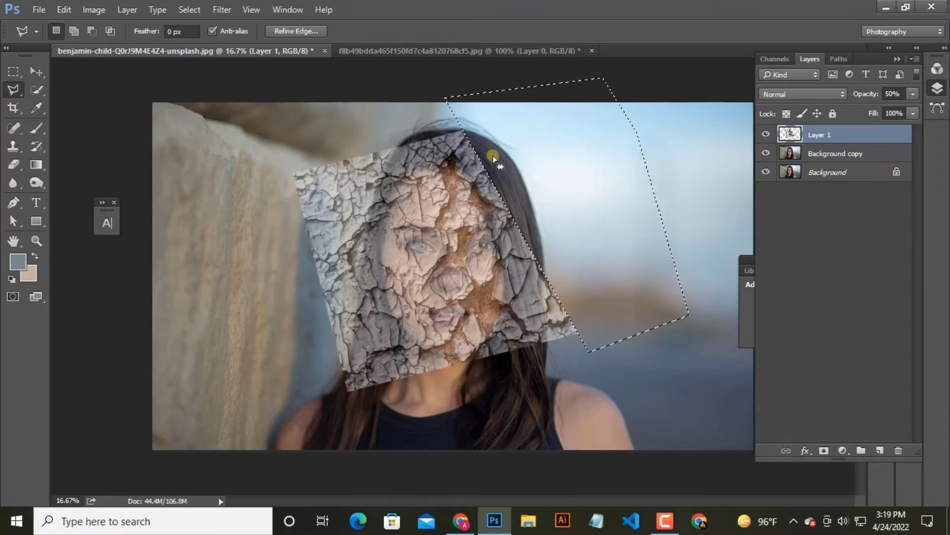
Outline the excess texture on the stone-wall side of the face with the Polygonal Lasso, delete it, and deselect
left_click(251, 154)
left_click(394, 135)
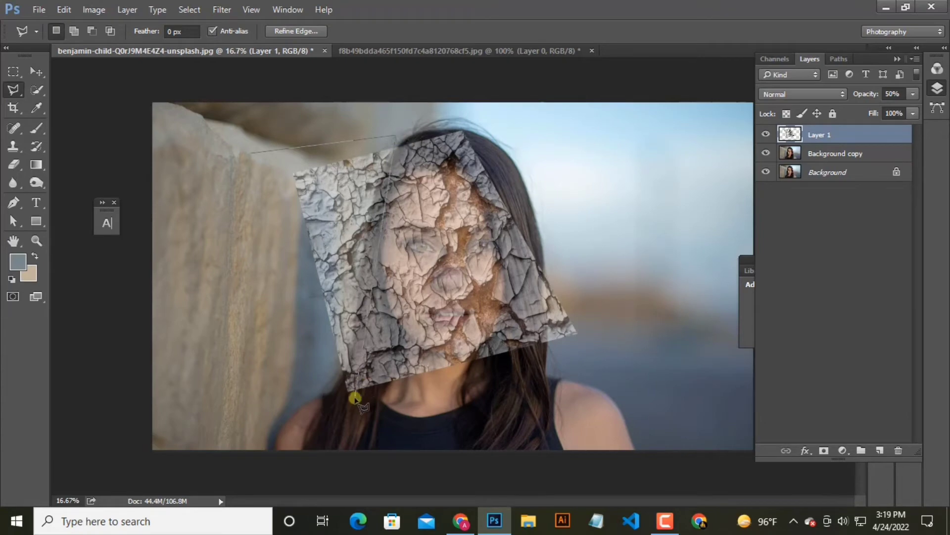
left_click(356, 402)
left_click(258, 341)
key("Delete")
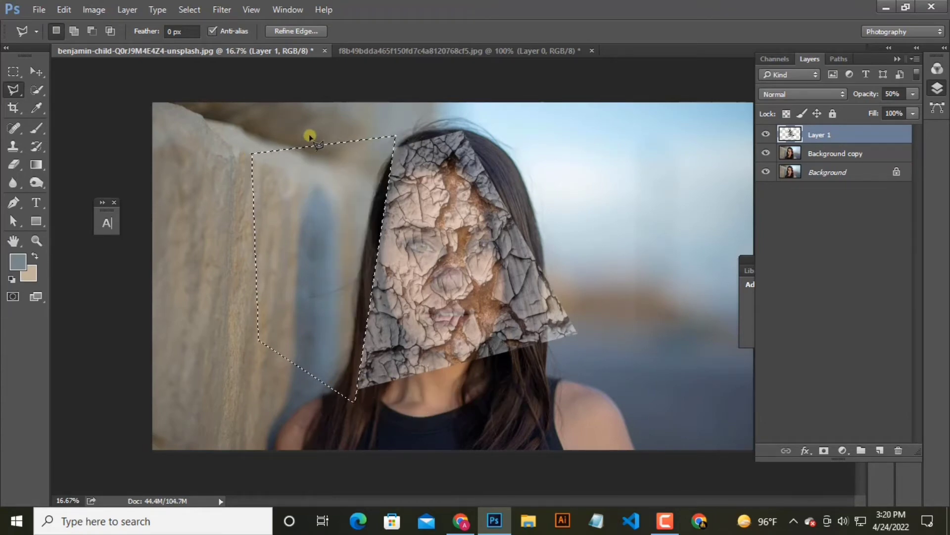
key("Delete")
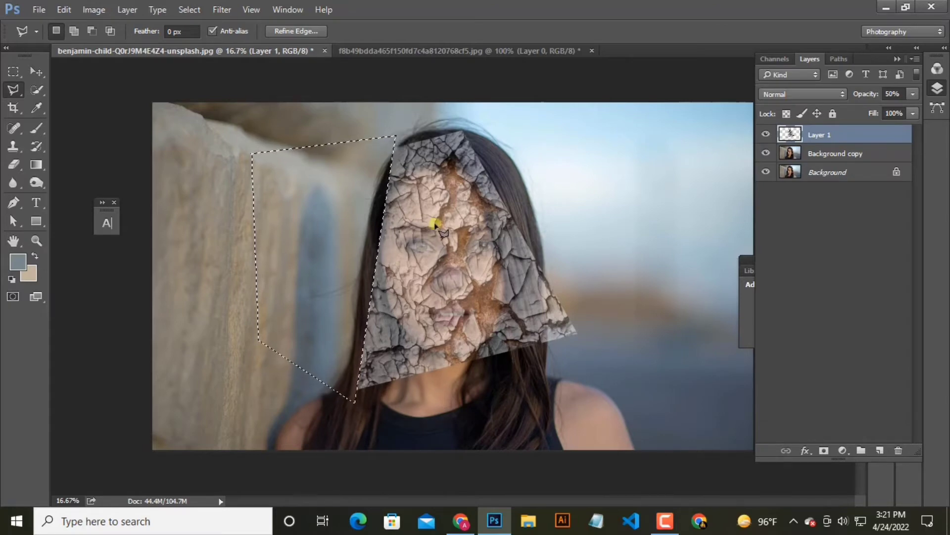
key("ctrl+d")
Warp the texture by pulling all four corners of the mesh to follow the shape of the face
key("v")
key("ctrl+t")
right_click(515, 299)
left_click(544, 167)
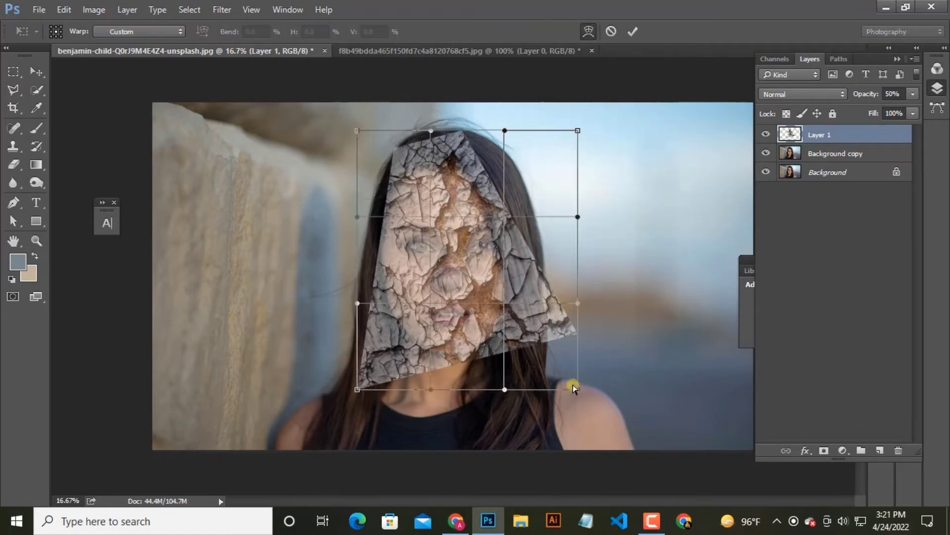
left_click_drag(573, 385, 515, 343)
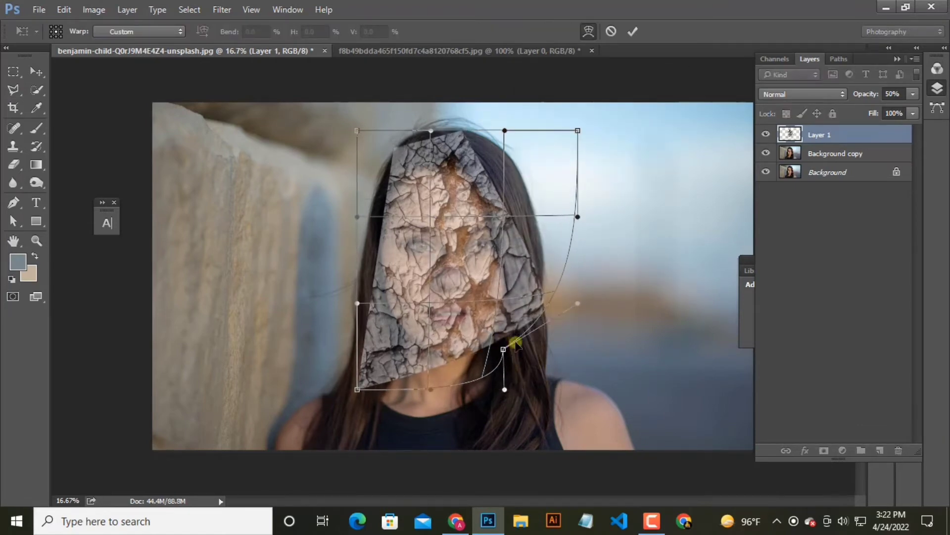
mouse_move(505, 390)
left_mouse_down()
mouse_move(497, 376)
mouse_move(508, 385)
left_mouse_up()
left_click_drag(360, 394, 357, 361)
left_click_drag(508, 392, 515, 394)
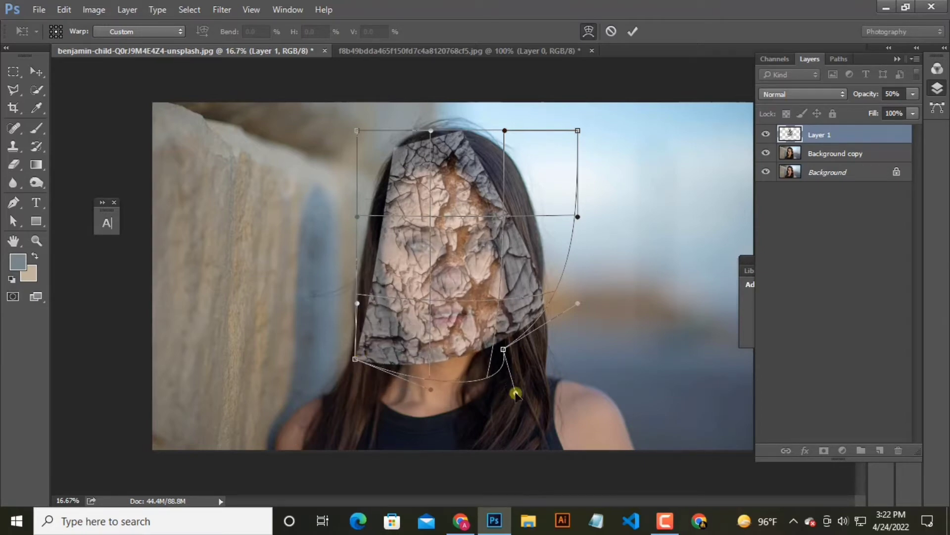
left_click_drag(354, 129, 352, 171)
left_click_drag(579, 132, 535, 186)
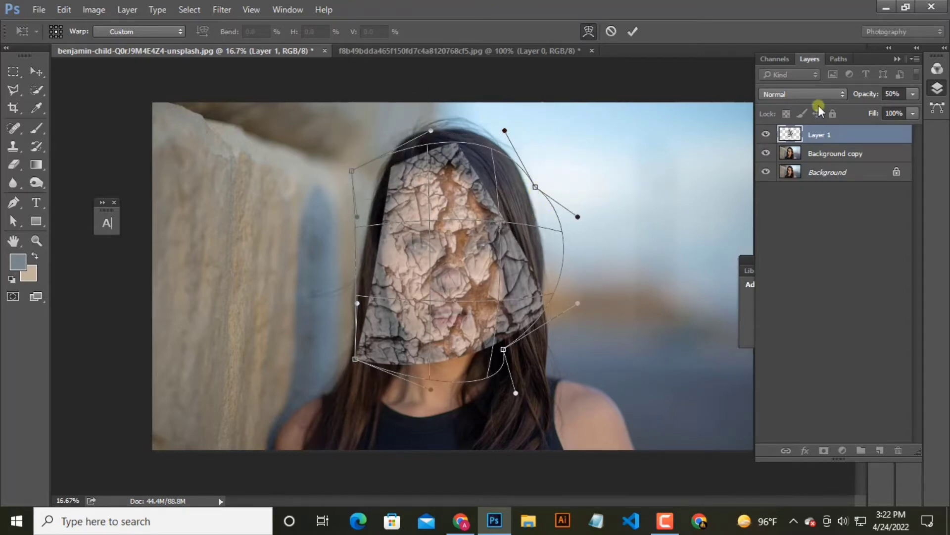
Set the texture layer's blend mode to Multiply and its opacity to 61%
left_click(789, 94)
left_click(777, 140)
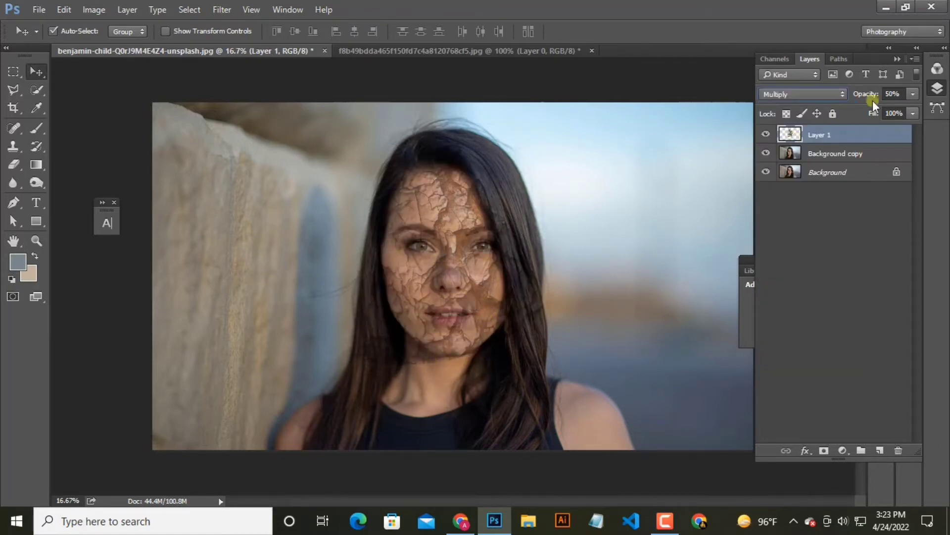
mouse_move(888, 112)
left_mouse_down()
mouse_move(897, 109)
mouse_move(888, 109)
left_mouse_up()
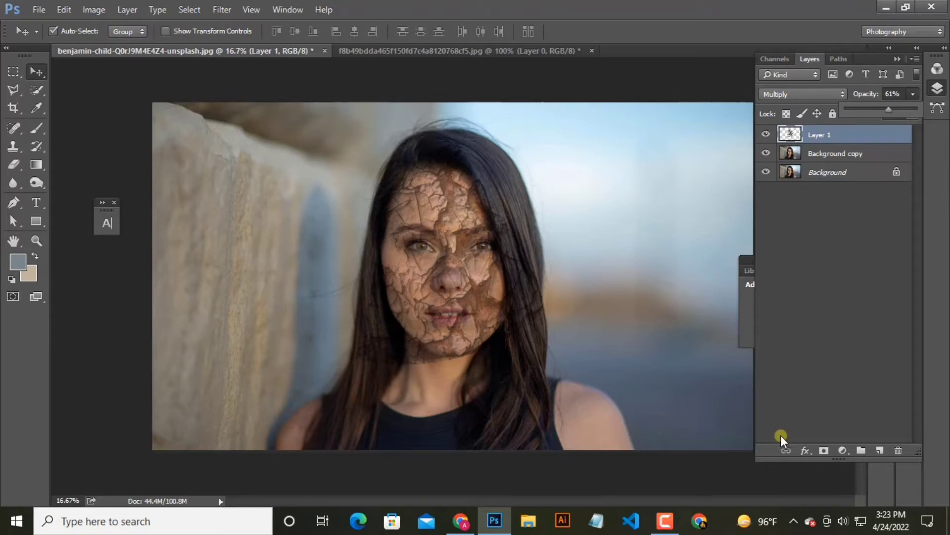
Add a Levels adjustment layer above the texture and clip it to Layer 1
left_click(843, 450)
left_click(877, 213)
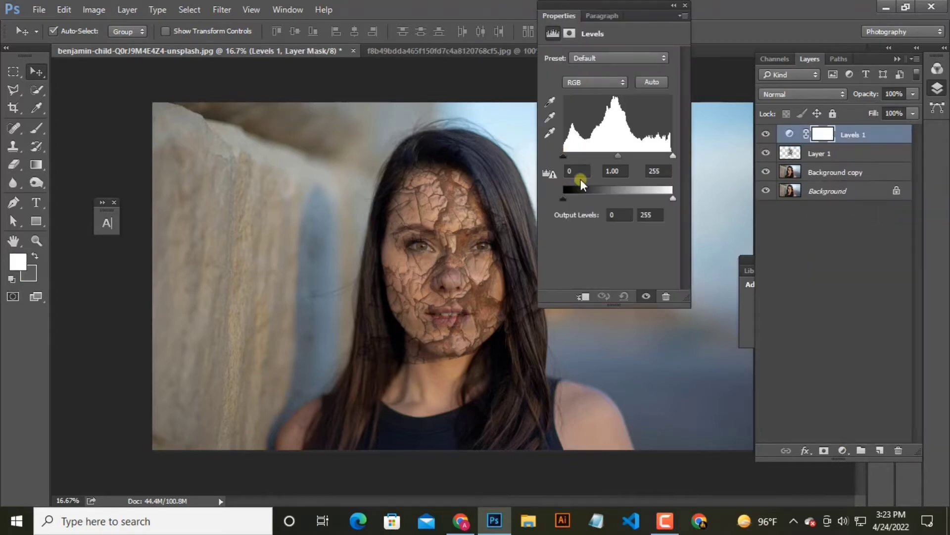
left_click(582, 296)
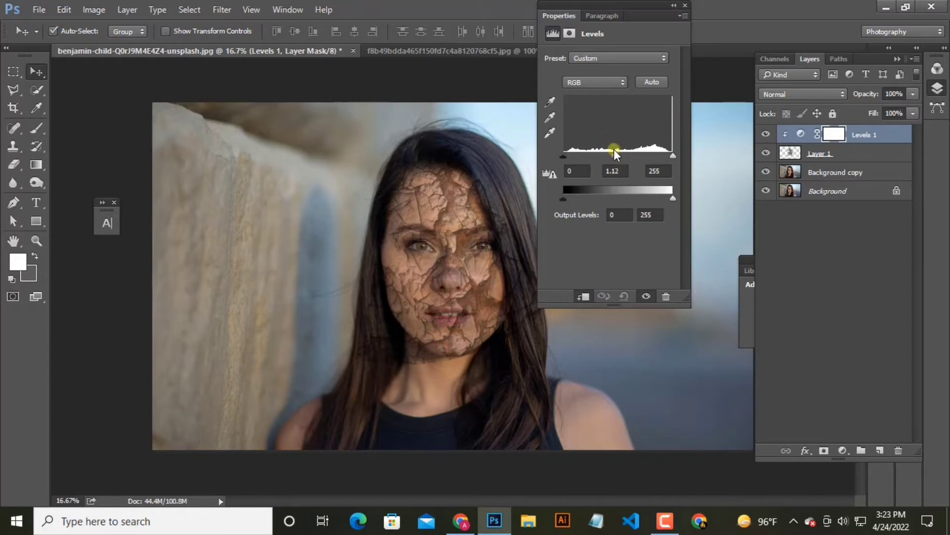
Lighten the texture in Levels with a midtone value of 2.24 and a white input level of 157
left_click_drag(614, 150, 590, 146)
left_click(622, 170)
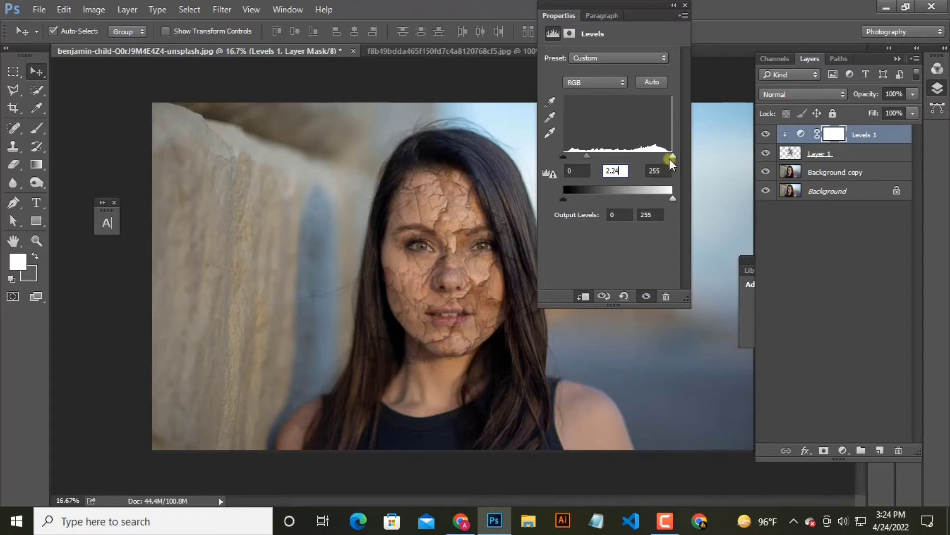
left_click_drag(672, 155, 640, 154)
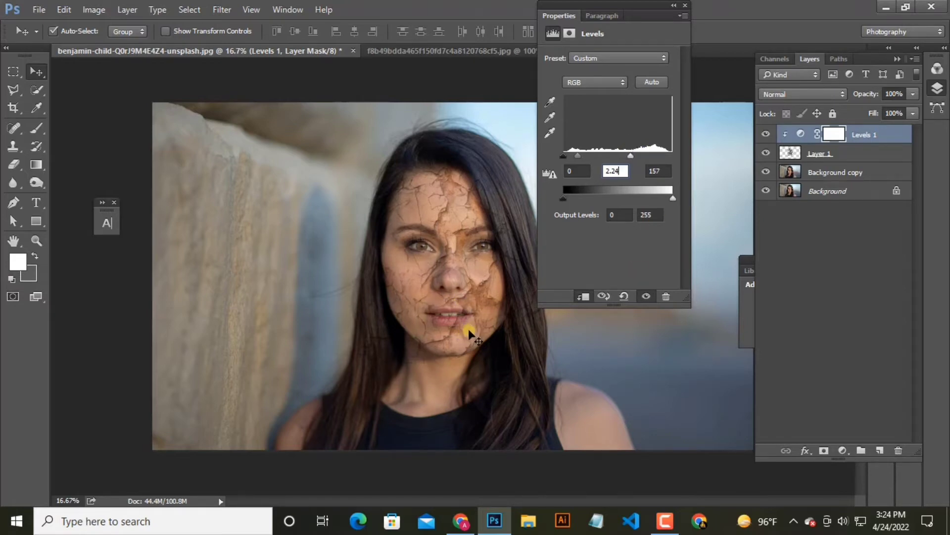
left_click(684, 6)
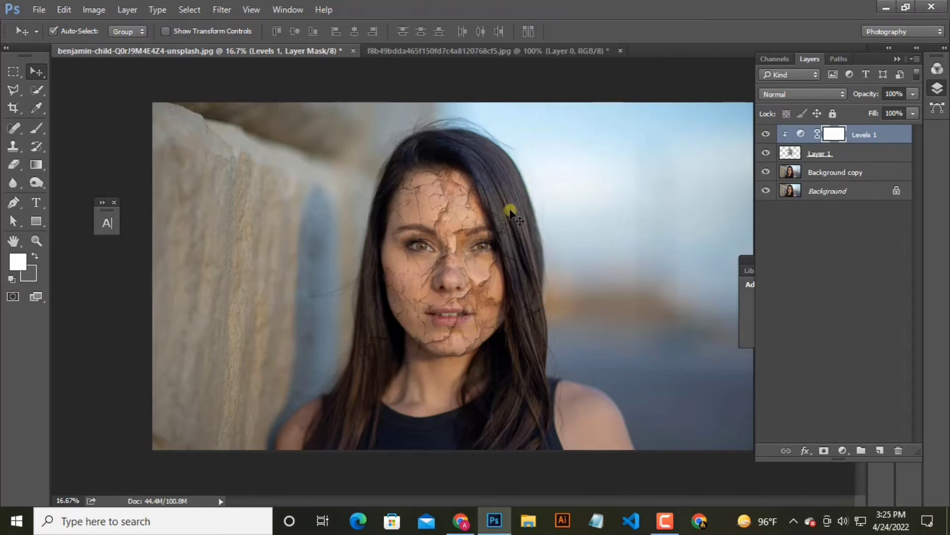
Set the foreground colour to black and make the texture layer, Layer 1, active
scroll(497, 296, "up", 1)
scroll(497, 296, "up", 2)
left_click(800, 134)
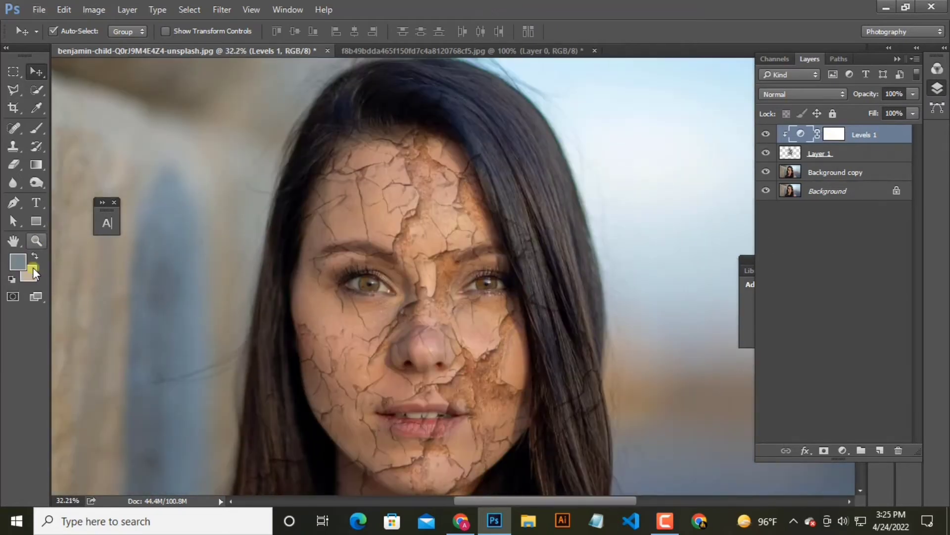
left_click(20, 264)
left_click(550, 339)
left_click(869, 155)
left_click(842, 154)
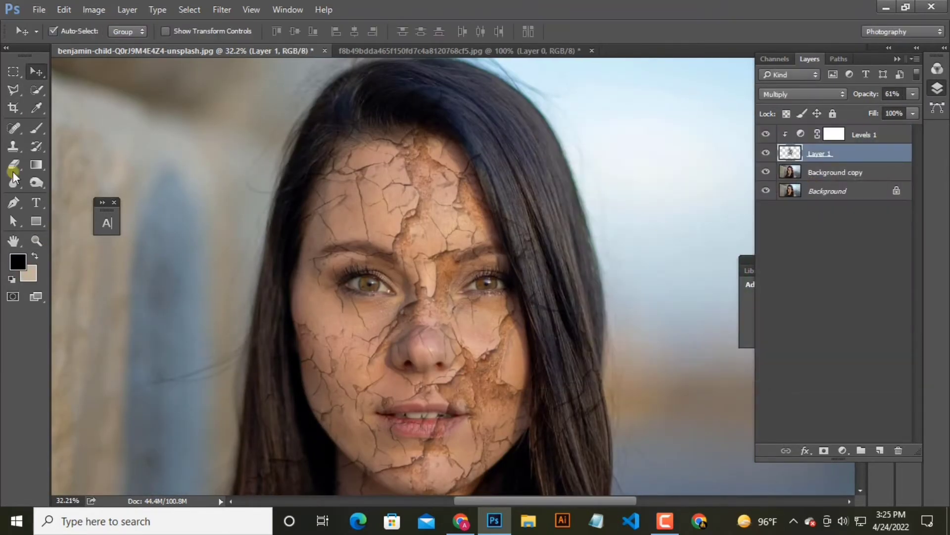
Set up the Brush tool with a soft round 99 px tip and 25% opacity for work on the face
left_click(36, 126)
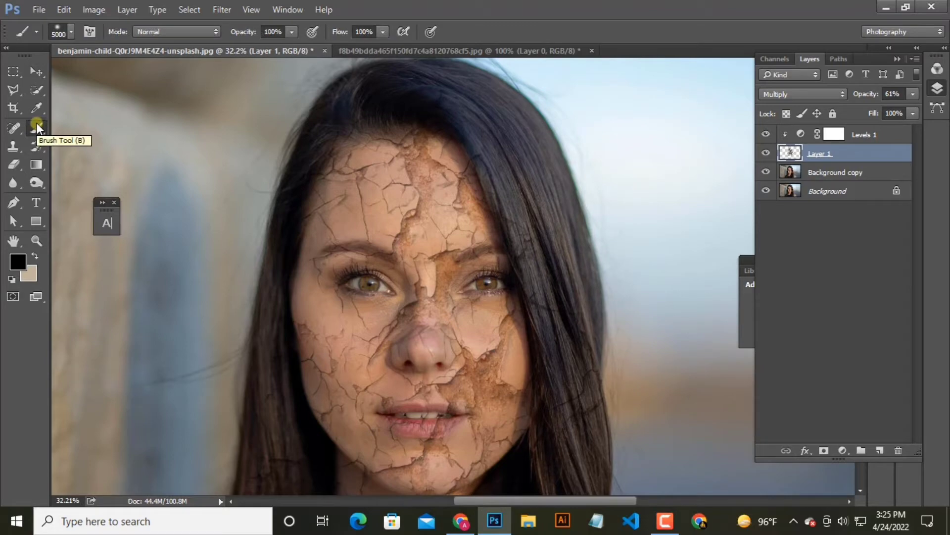
right_click(37, 128)
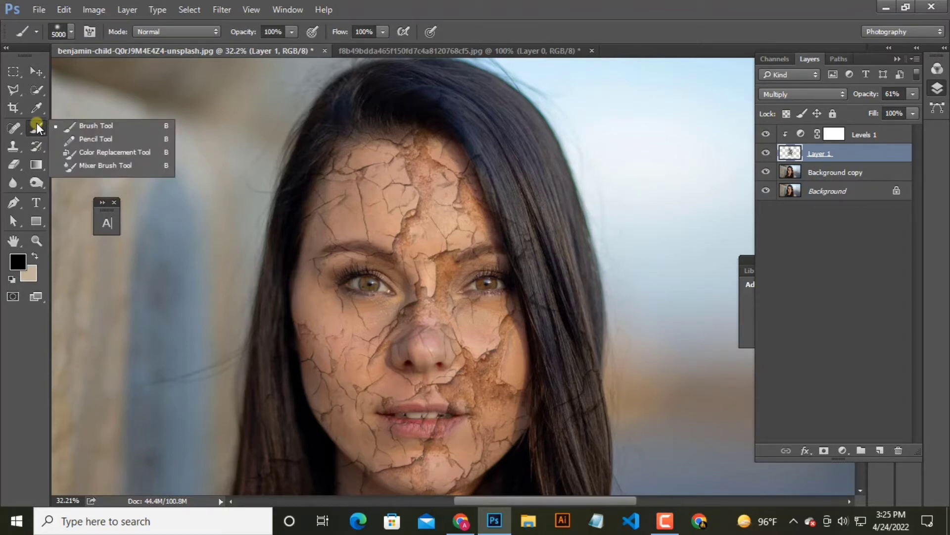
left_click(124, 127)
right_click(200, 195)
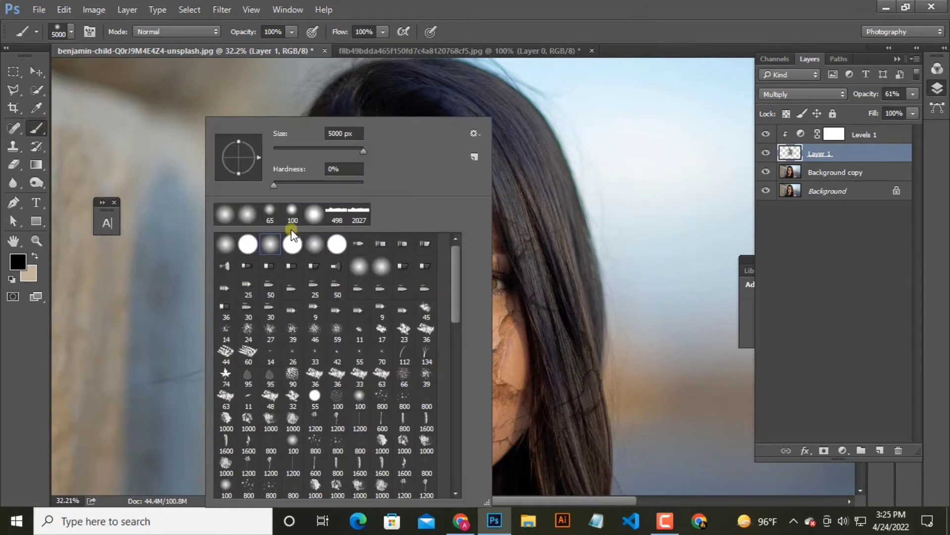
left_click(271, 243)
left_click(274, 31)
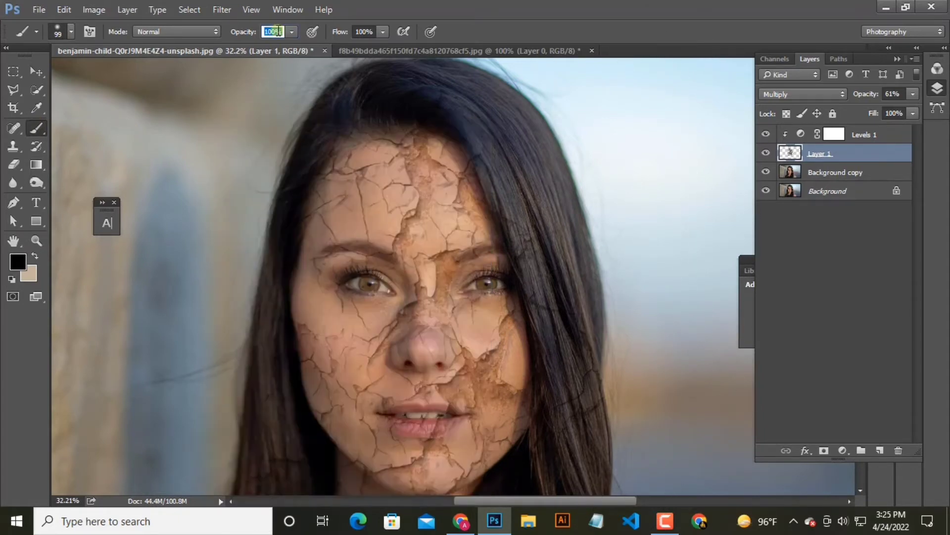
type("25")
scroll(434, 316, "up", 3)
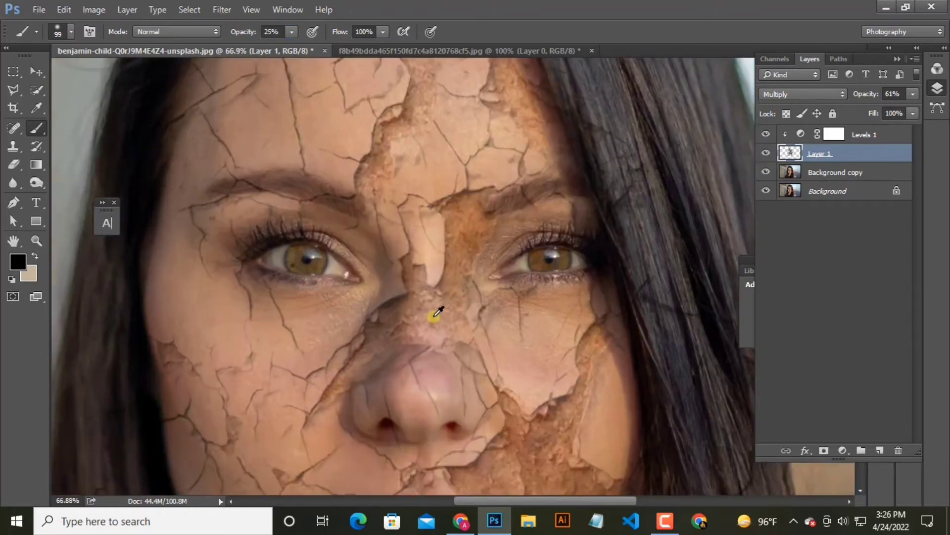
scroll(438, 312, "up", 2)
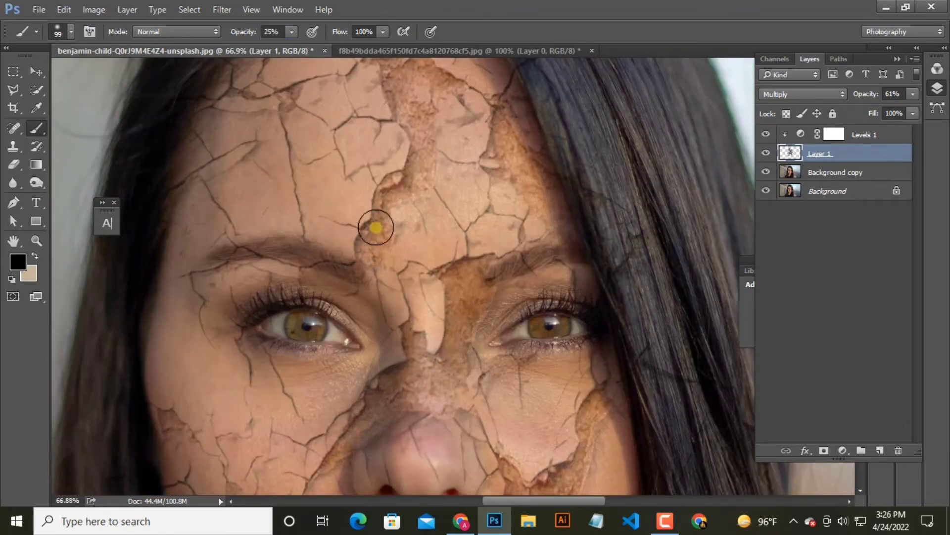
Darken the peeled areas around the nose bridge and mouth with soft black brush strokes at 25% opacity
scroll(399, 124, "up", 2)
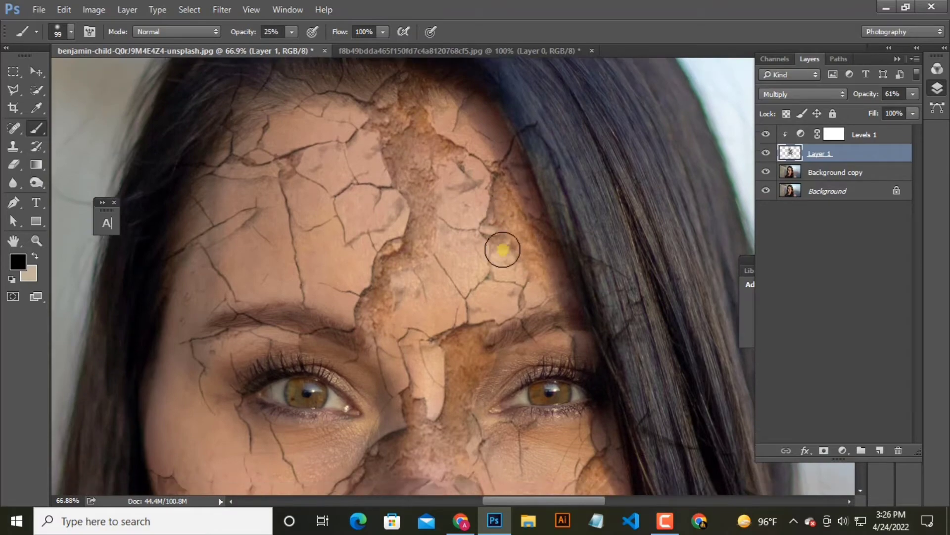
scroll(502, 249, "down", 8)
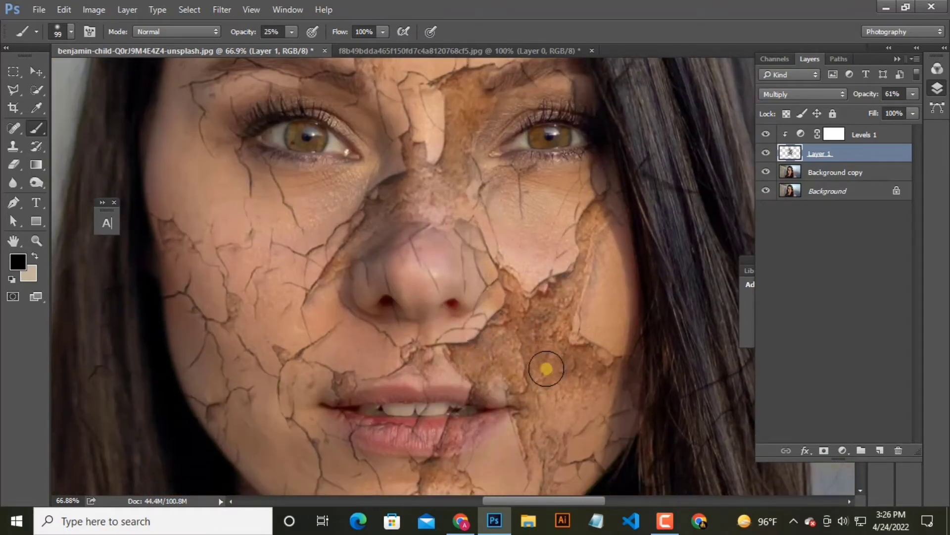
scroll(546, 368, "up", 1)
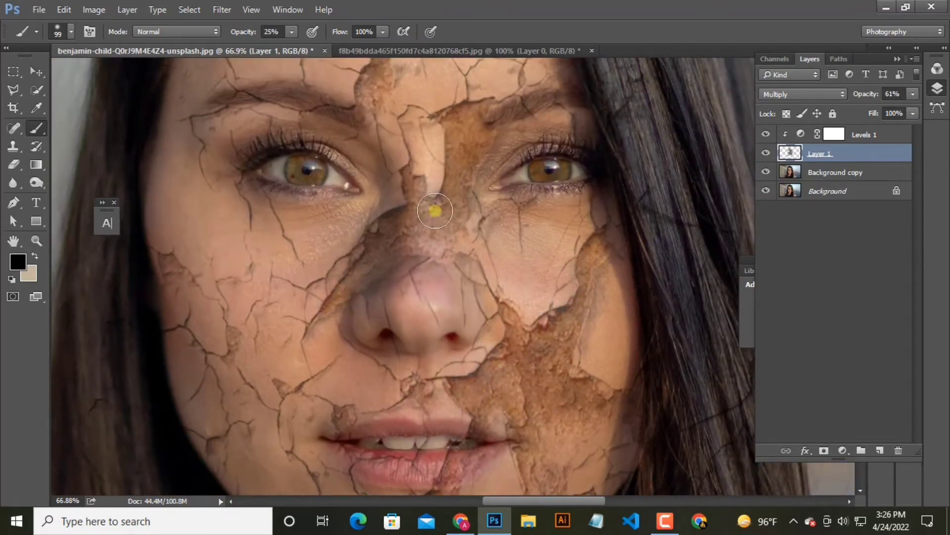
left_click_drag(465, 203, 426, 238)
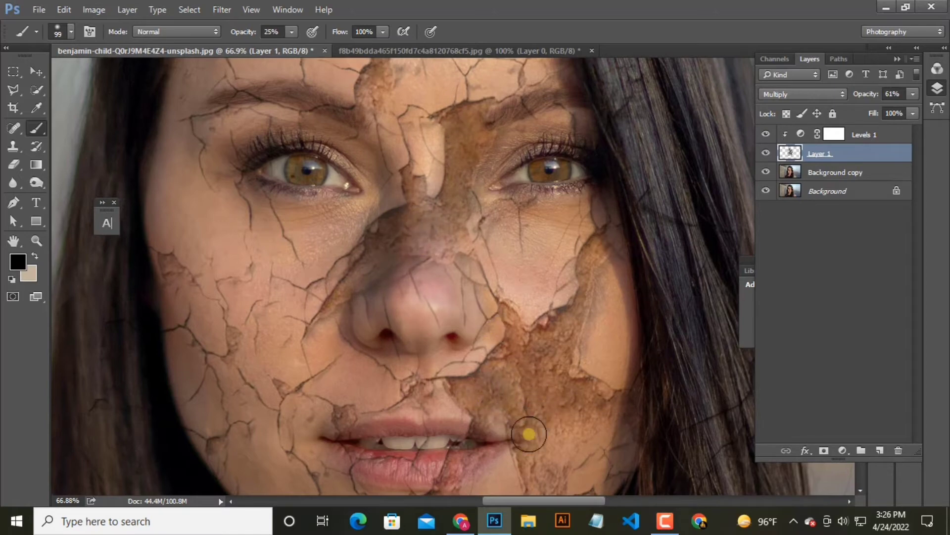
scroll(545, 415, "down", 2)
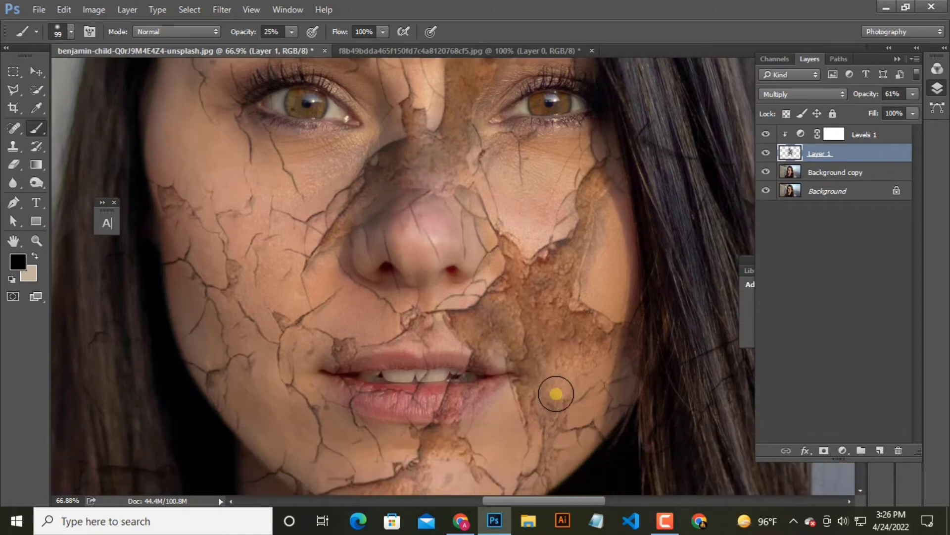
left_click(834, 134)
key("d")
scroll(460, 172, "up", 1)
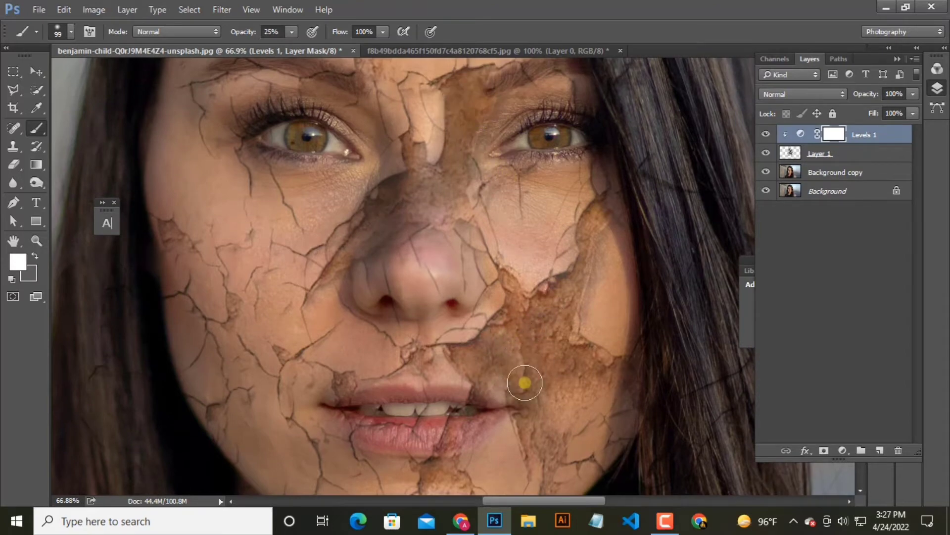
key("alt+bracketleft")
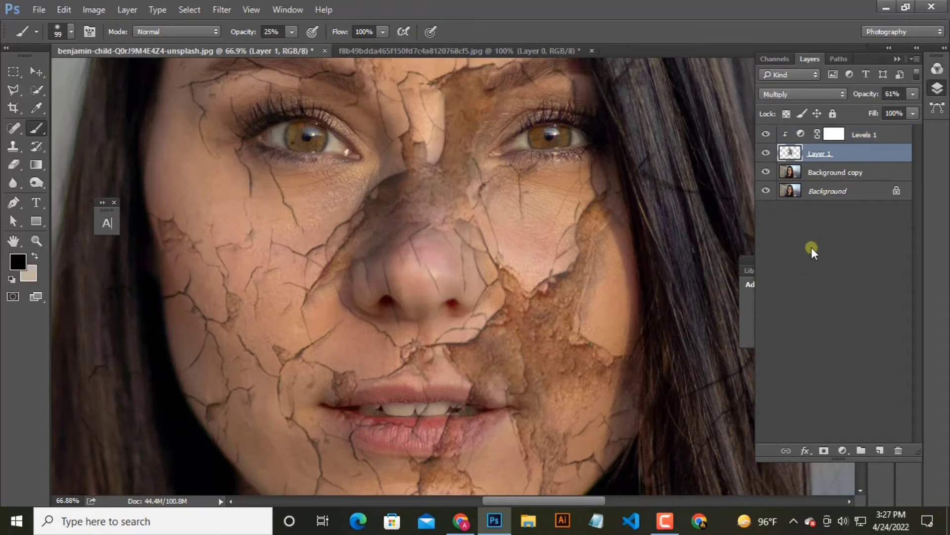
Add a layer mask to Layer 1 and set the foreground colour to black and the background colour to white
left_click(823, 450)
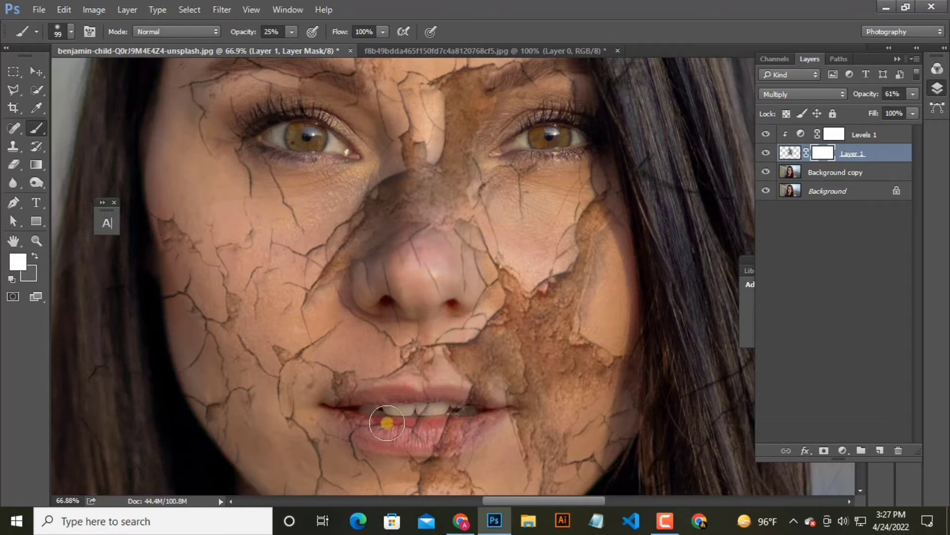
left_click(16, 271)
left_click(552, 336)
left_click(869, 155)
left_click(28, 272)
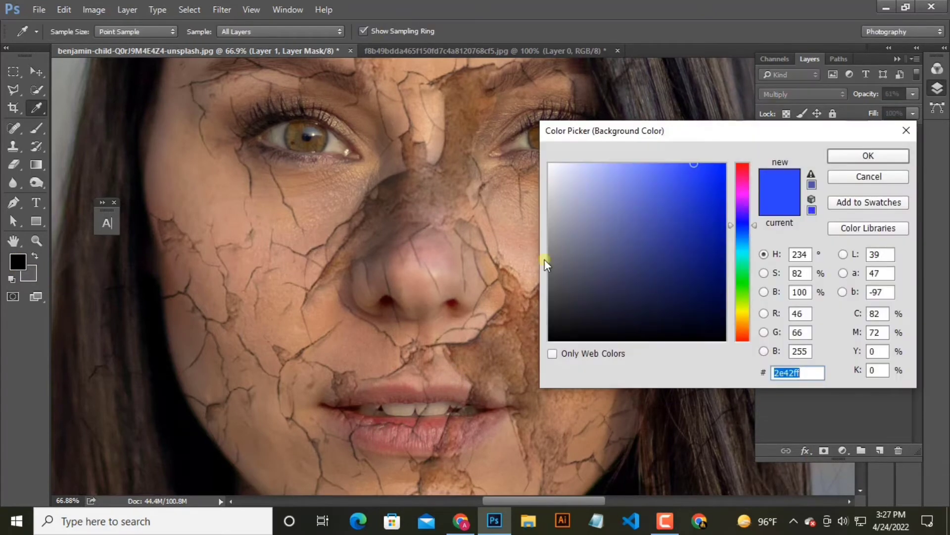
left_click(550, 164)
left_click(869, 156)
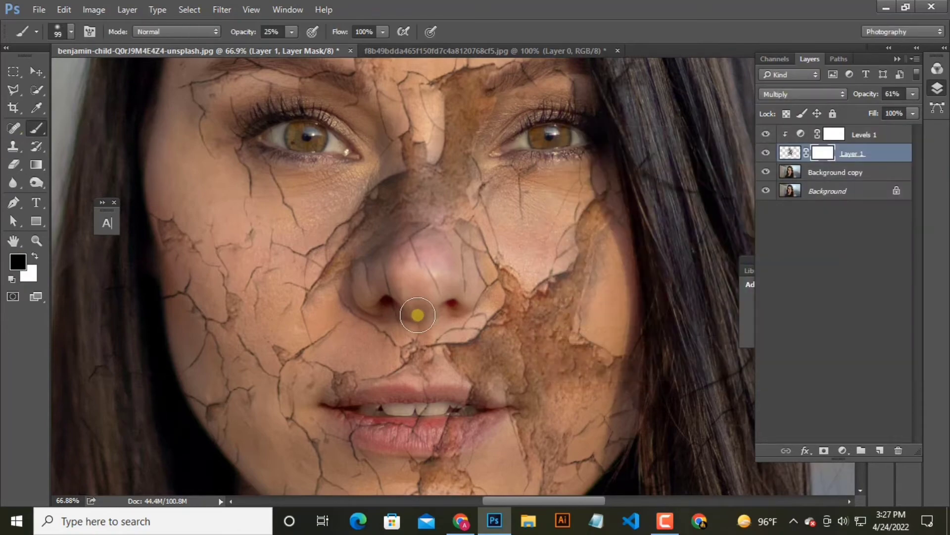
Raise the brush opacity to 100% and mask the cracks off the neck below the chin
left_click(291, 32)
left_click(345, 48)
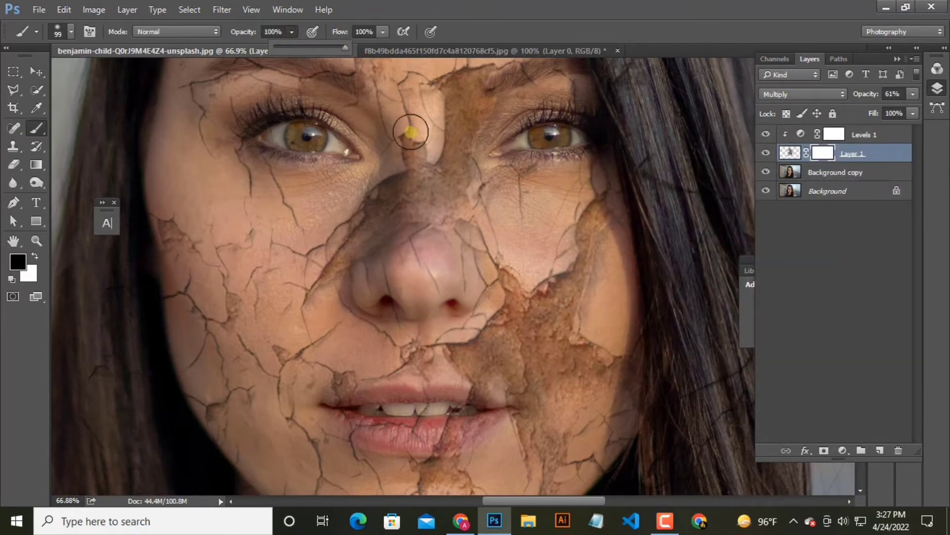
scroll(398, 154, "down", 3)
scroll(376, 289, "up", 2)
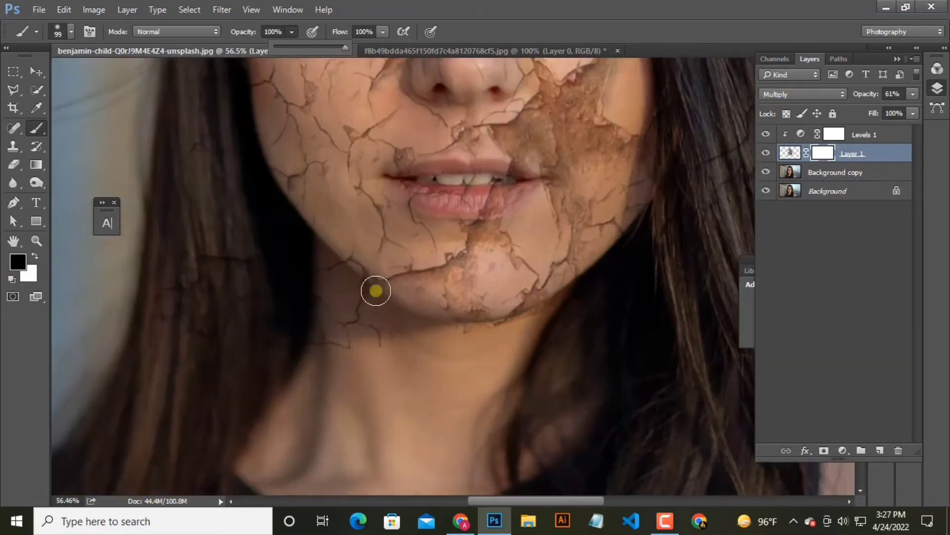
scroll(355, 289, "up", 1)
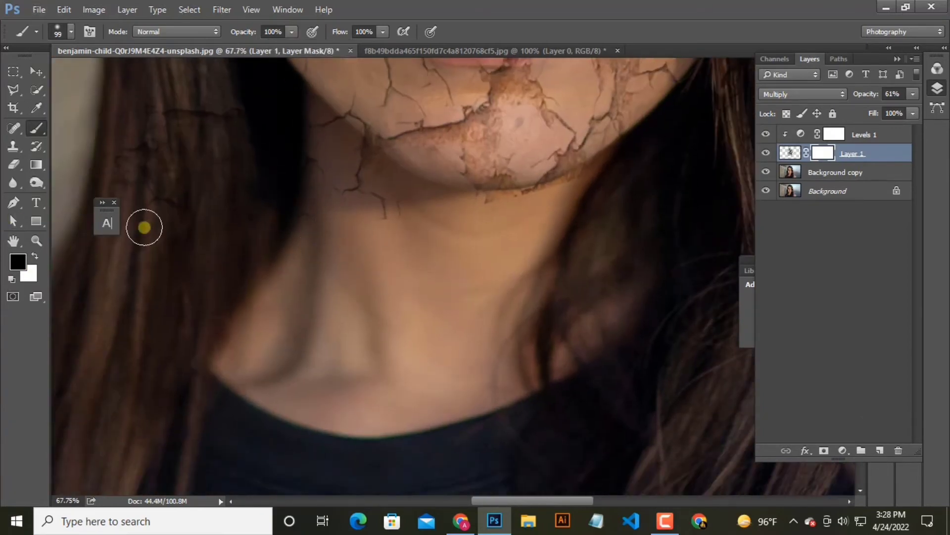
scroll(403, 228, "up", 5)
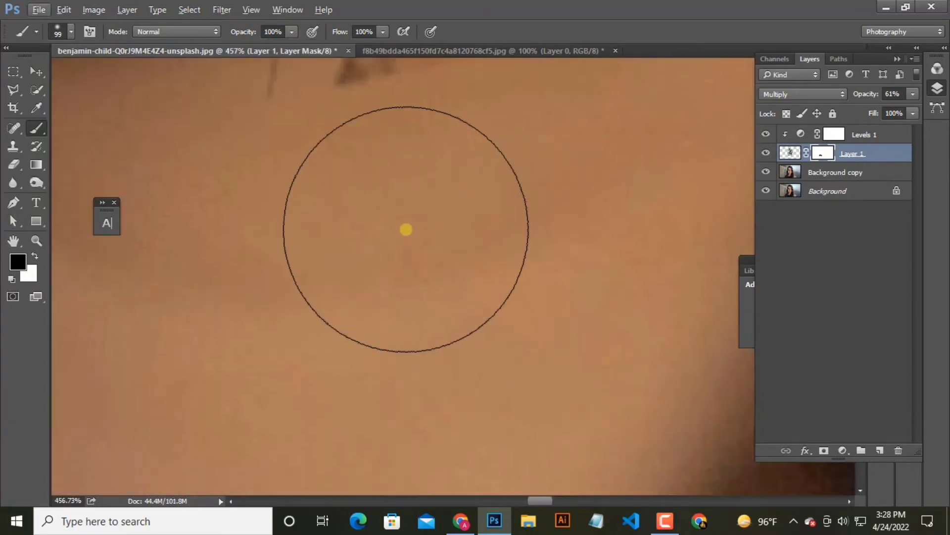
scroll(583, 246, "down", 4)
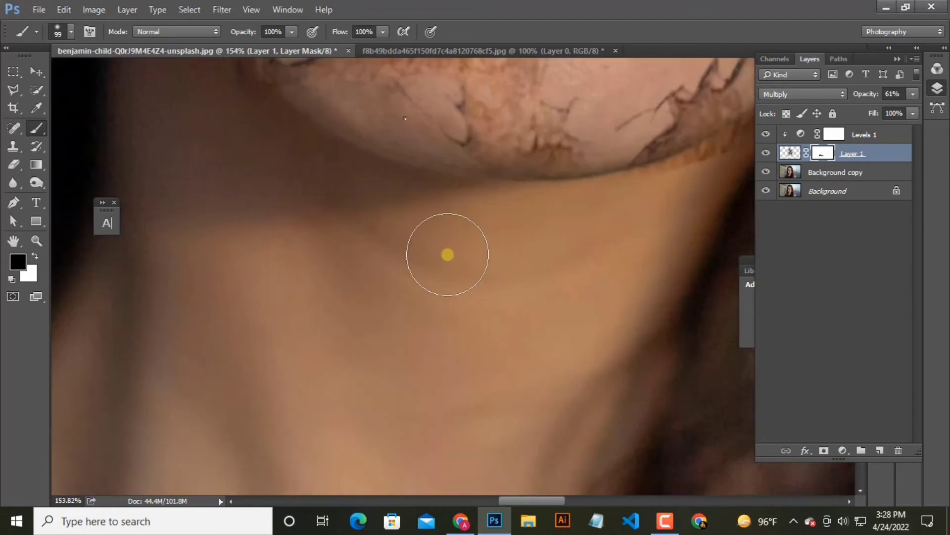
Reduce the brush size to 44 px and mask out the texture spilling past the jawline onto the neck
right_click(448, 254)
left_click_drag(507, 150, 486, 148)
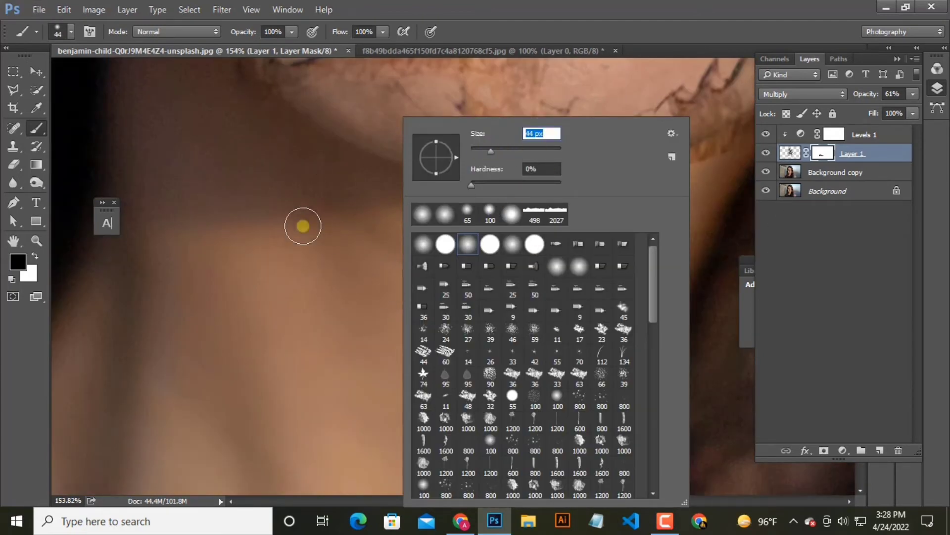
scroll(461, 250, "up", 1)
scroll(565, 285, "up", 1)
left_click_drag(594, 261, 213, 312)
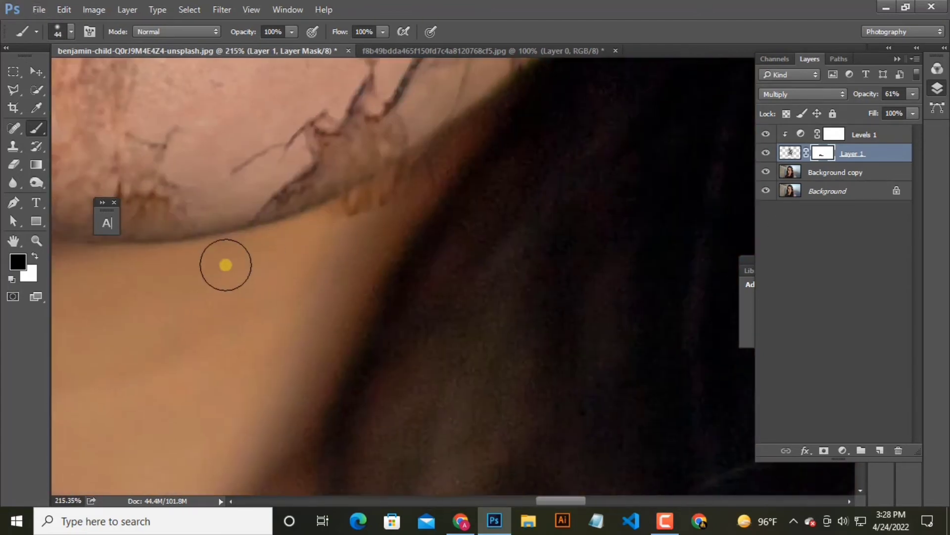
scroll(519, 132, "down", 2)
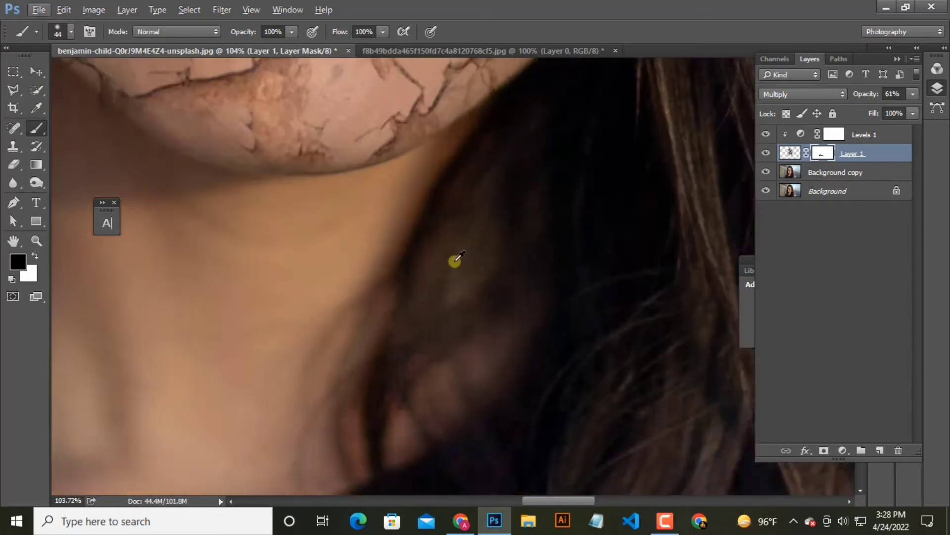
left_click_drag(456, 259, 540, 355)
scroll(529, 332, "up", 4)
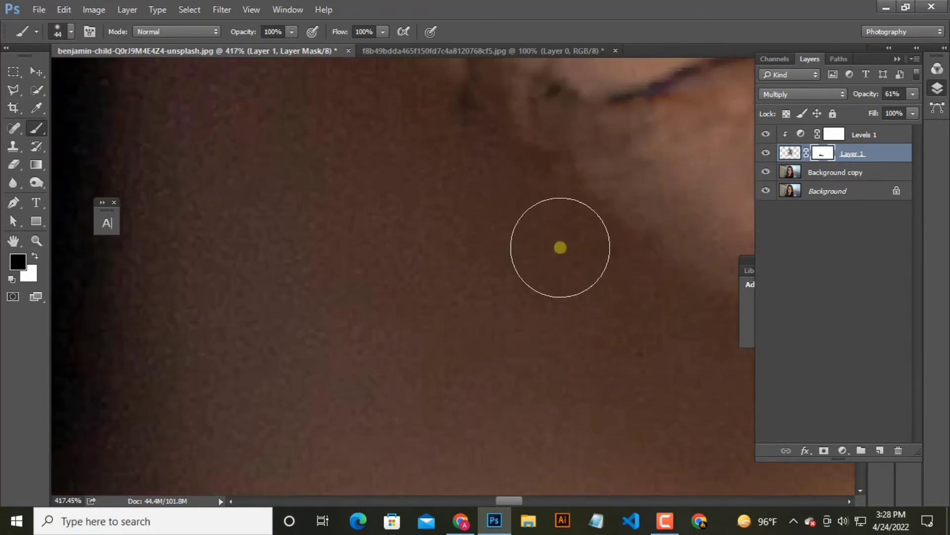
scroll(514, 241, "down", 4)
Mask the cracks off the hair strands beside the forehead and eye
scroll(617, 239, "up", 1)
scroll(439, 206, "down", 2)
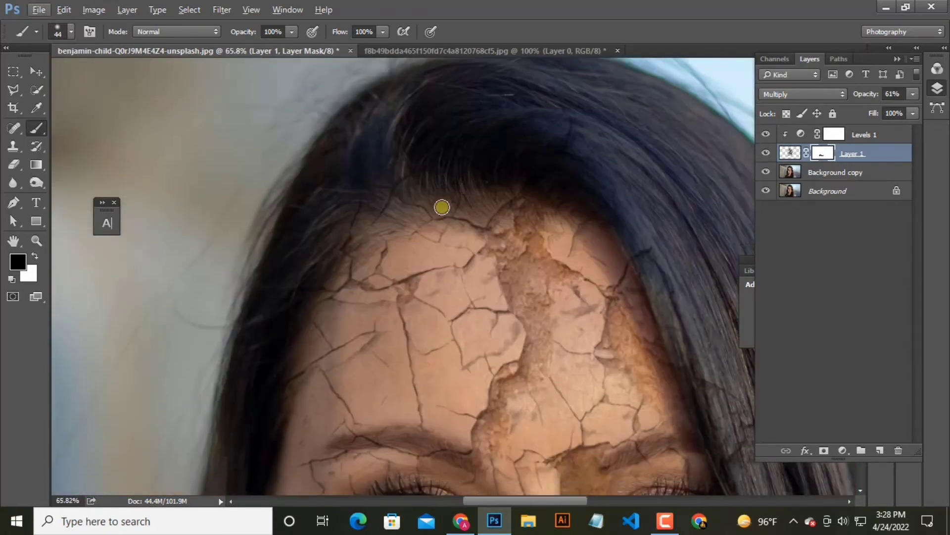
scroll(660, 354, "up", 3)
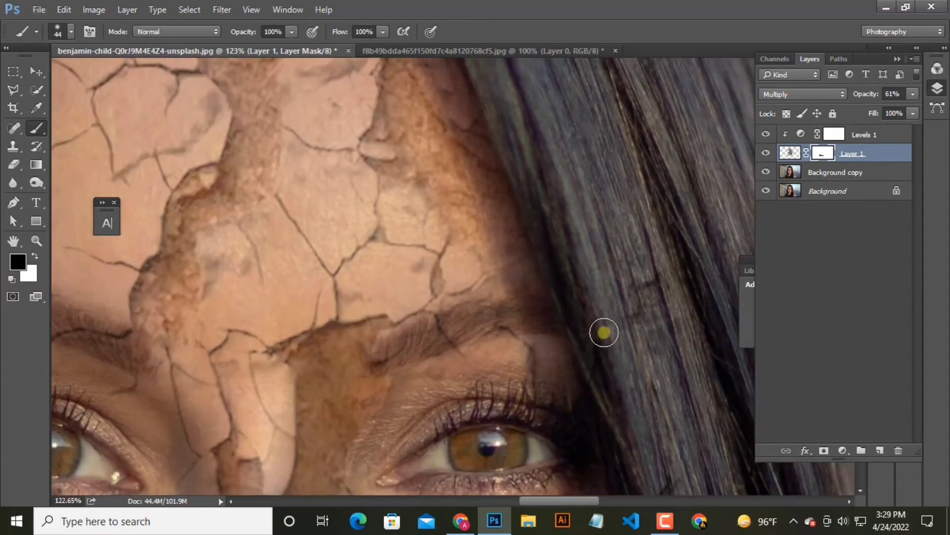
scroll(645, 409, "down", 3)
scroll(647, 278, "down", 1)
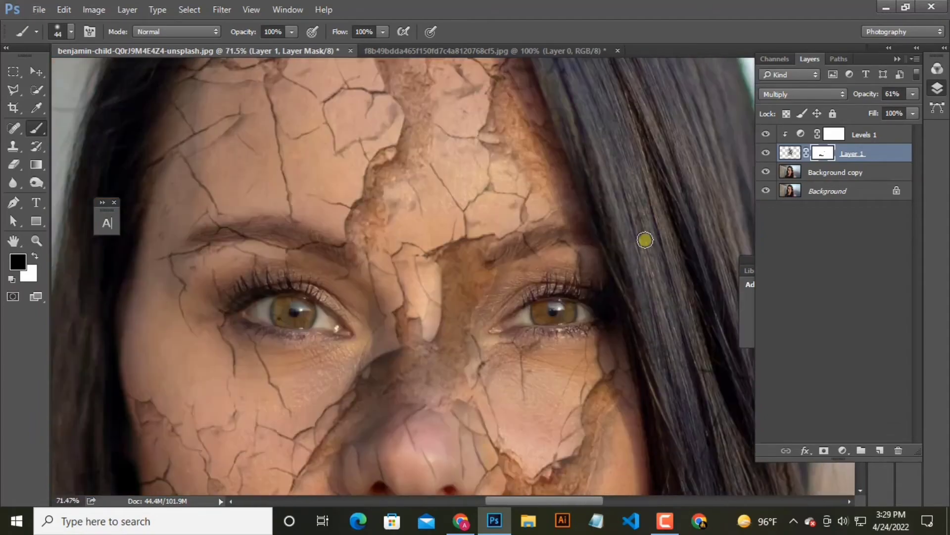
scroll(551, 232, "up", 2)
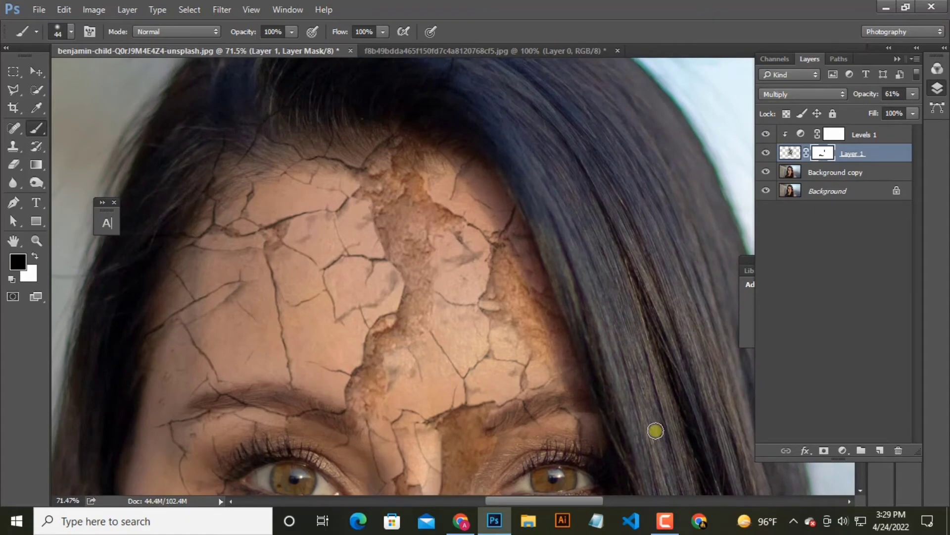
scroll(658, 433, "down", 2)
scroll(257, 253, "down", 3)
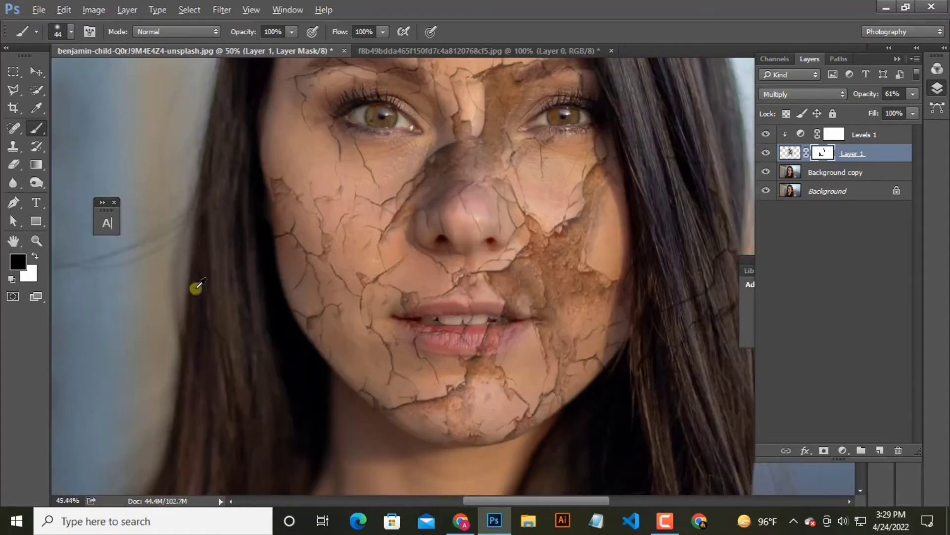
Mask the remaining cracks off the hair on both sides of the lower face
scroll(196, 286, "up", 5)
scroll(318, 259, "down", 6)
scroll(522, 319, "up", 1)
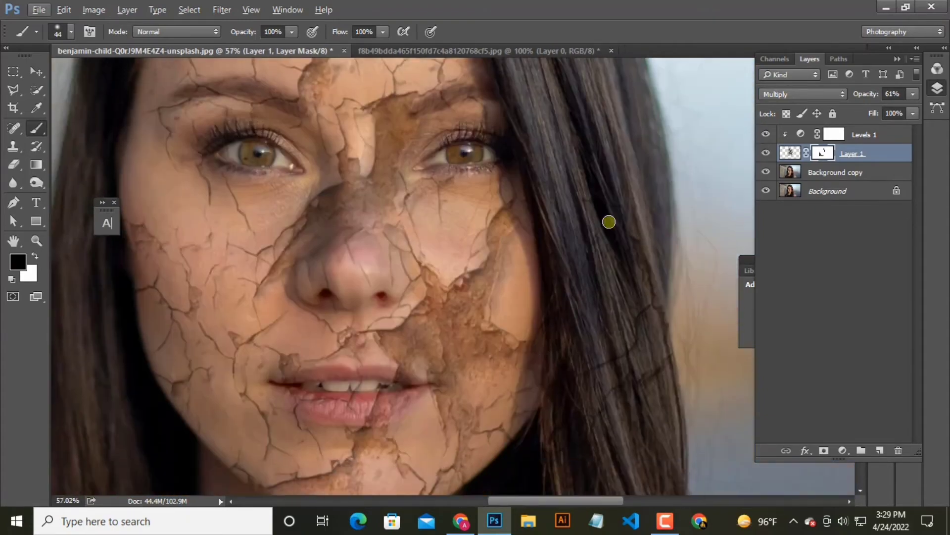
left_click_drag(608, 222, 644, 341)
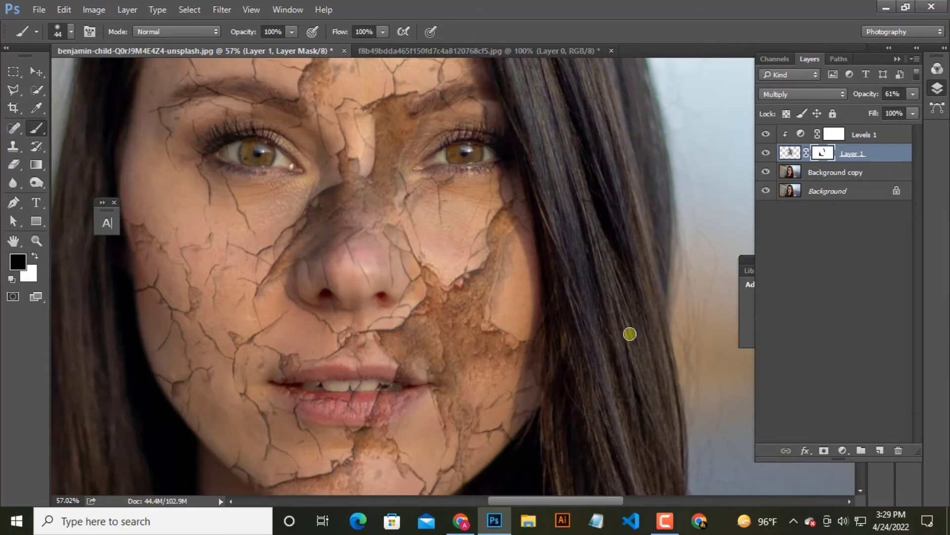
scroll(534, 342, "down", 3)
scroll(590, 275, "up", 5)
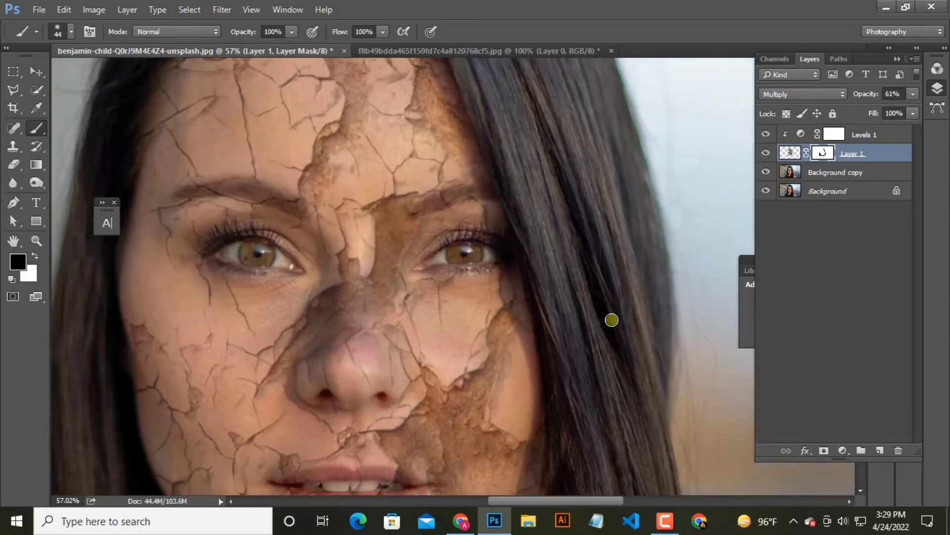
Mask the texture off both eyes so the irises and eye whites stay free of cracks
scroll(477, 217, "up", 5)
scroll(476, 217, "up", 1)
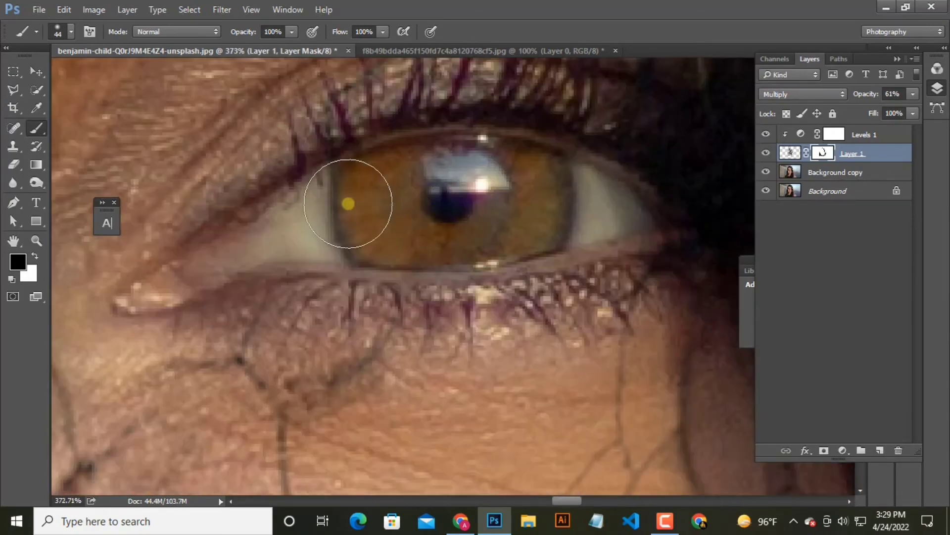
scroll(437, 222, "down", 3)
scroll(314, 222, "left", 3)
scroll(311, 226, "up", 2)
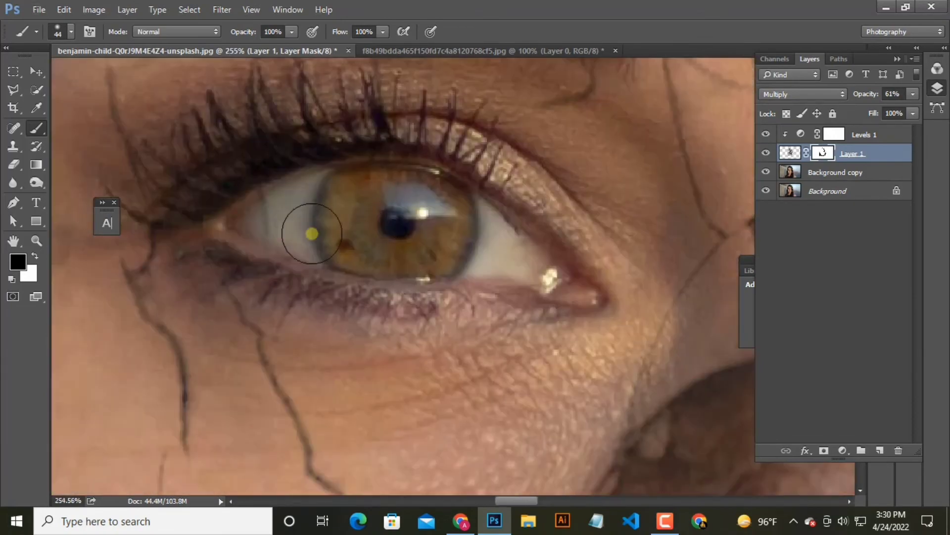
scroll(445, 205, "down", 8)
scroll(613, 251, "up", 1)
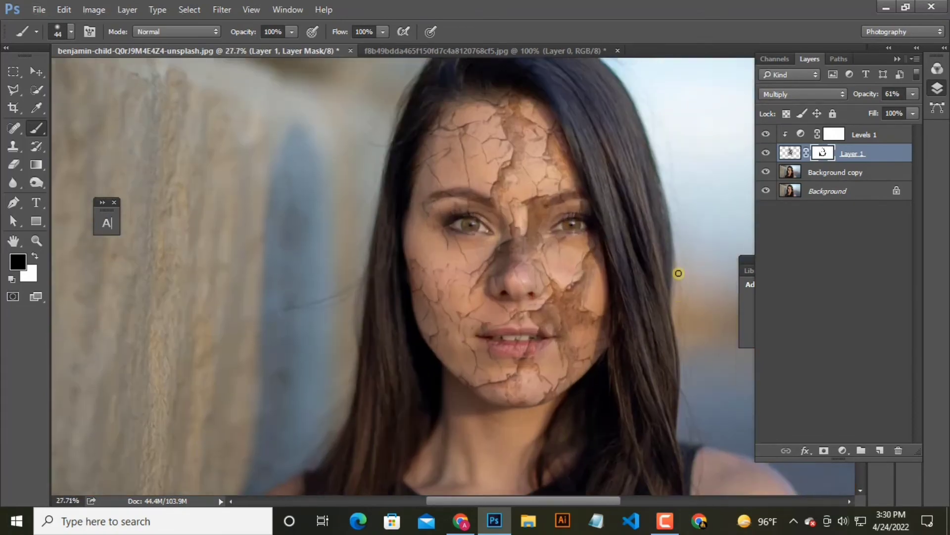
Reduce the brush size to 18 px and mask the crack texture off the teeth
scroll(658, 293, "right", 1)
scroll(638, 277, "up", 1)
scroll(636, 275, "down", 1)
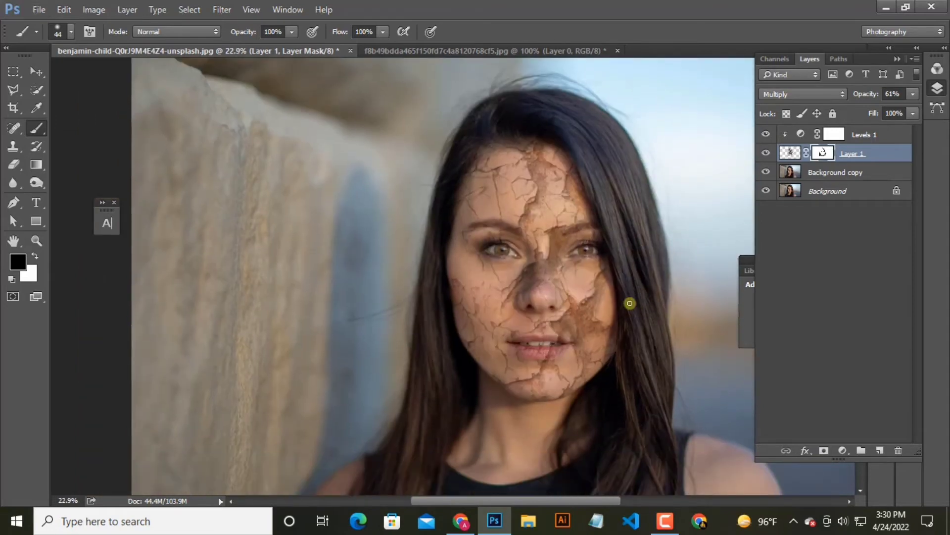
scroll(544, 280, "up", 1)
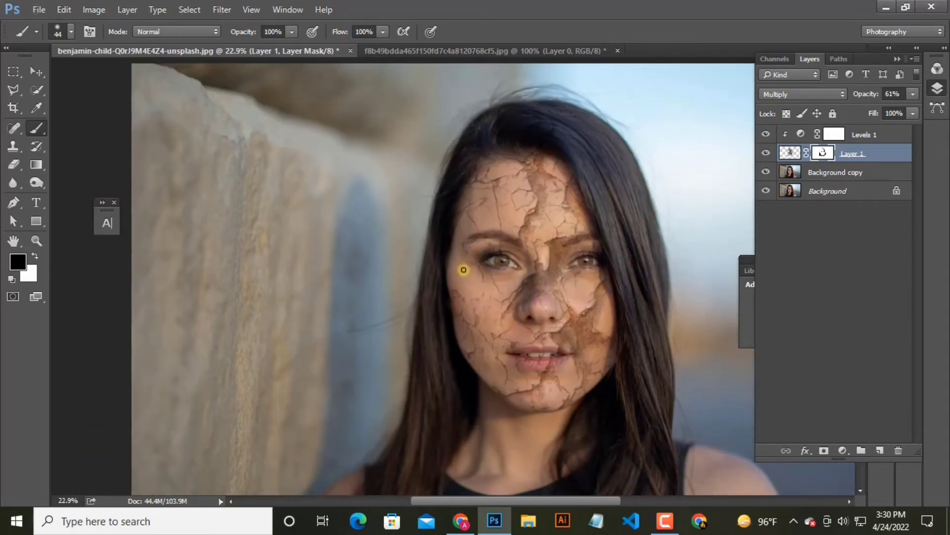
scroll(463, 269, "up", 7)
scroll(581, 358, "down", 6)
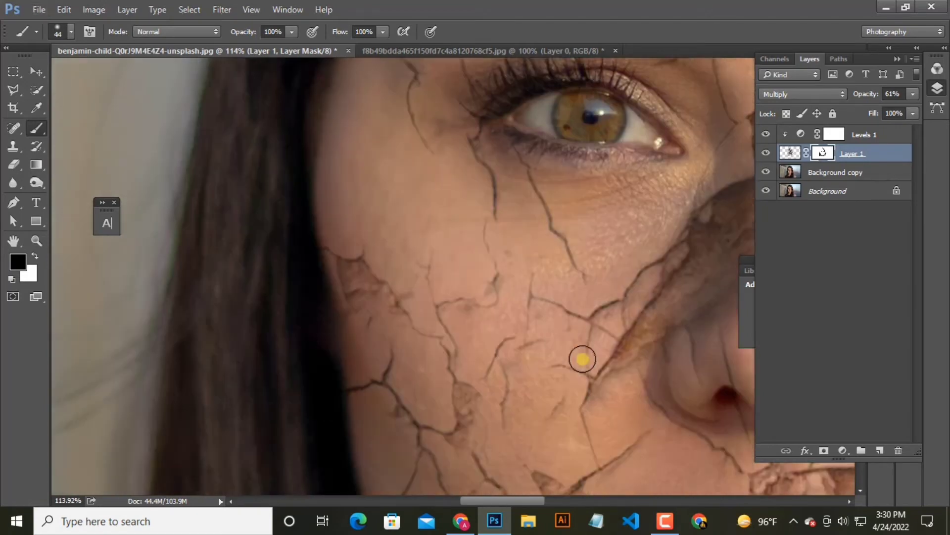
scroll(581, 360, "down", 2)
scroll(520, 430, "up", 4)
scroll(314, 388, "up", 2)
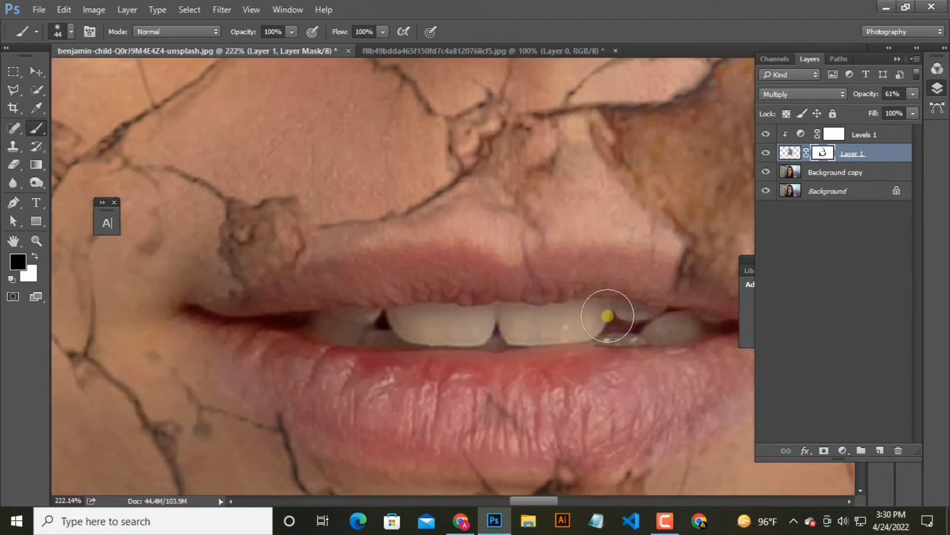
right_click(471, 327)
left_click_drag(565, 137, 554, 145)
key("Return")
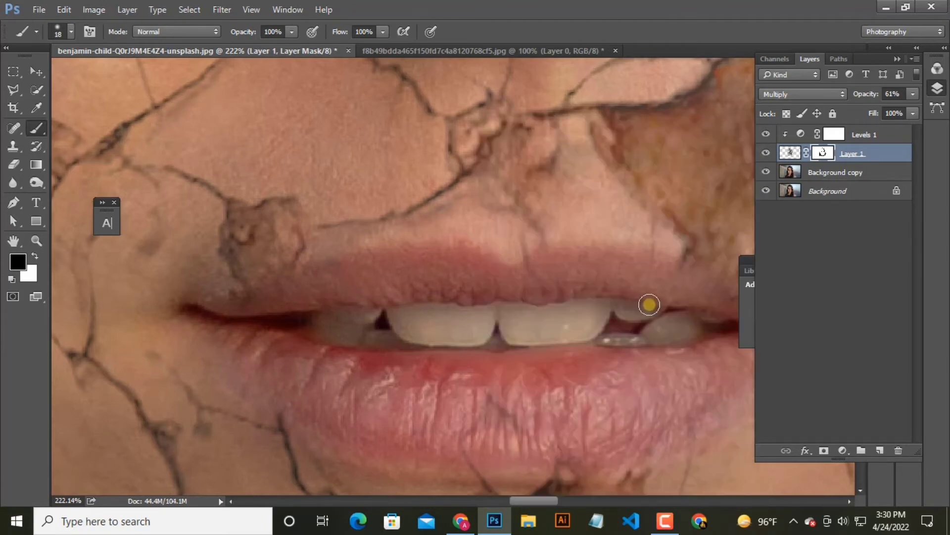
scroll(495, 350, "up", 3)
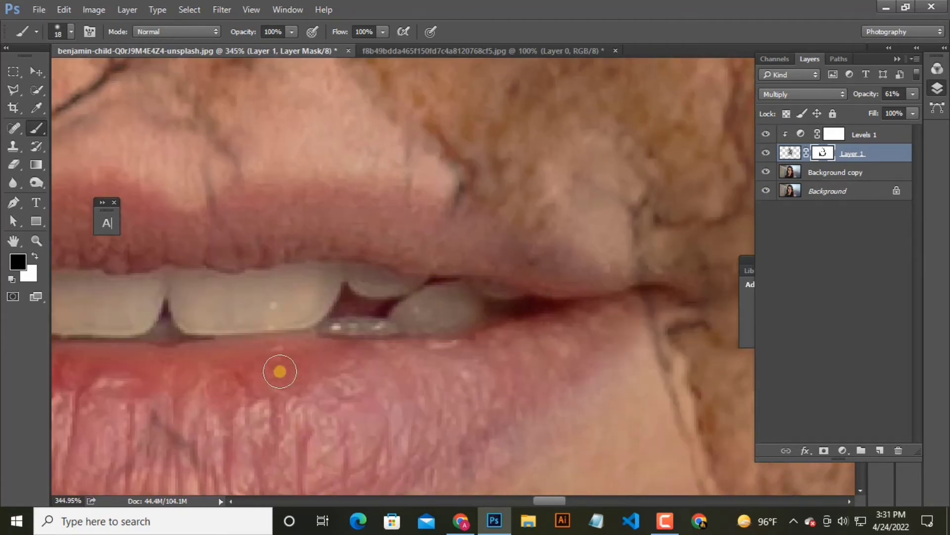
scroll(277, 371, "down", 1)
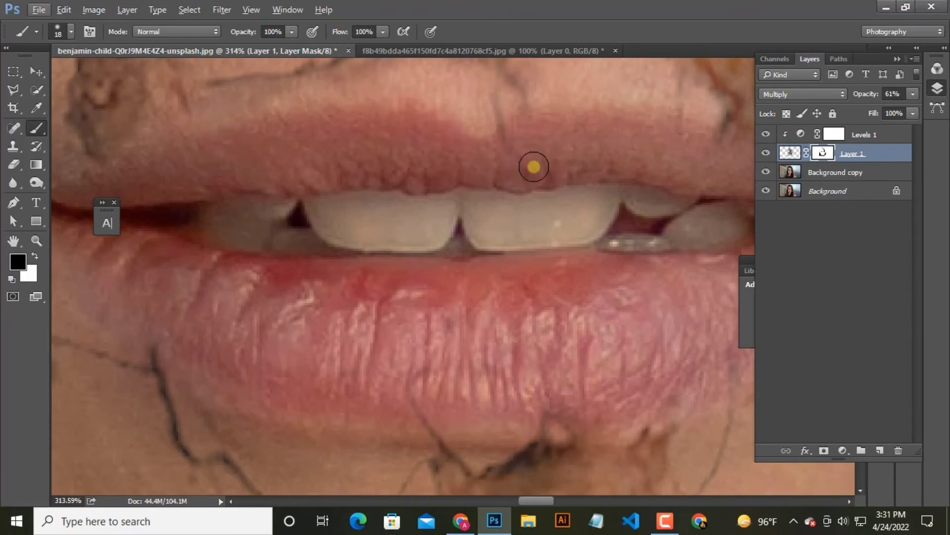
Examine the nostrils and both eyes up close for leftover cracks, and check the overall look of the face
scroll(203, 269, "down", 3)
scroll(332, 117, "up", 1)
scroll(371, 168, "up", 5)
scroll(410, 218, "up", 3)
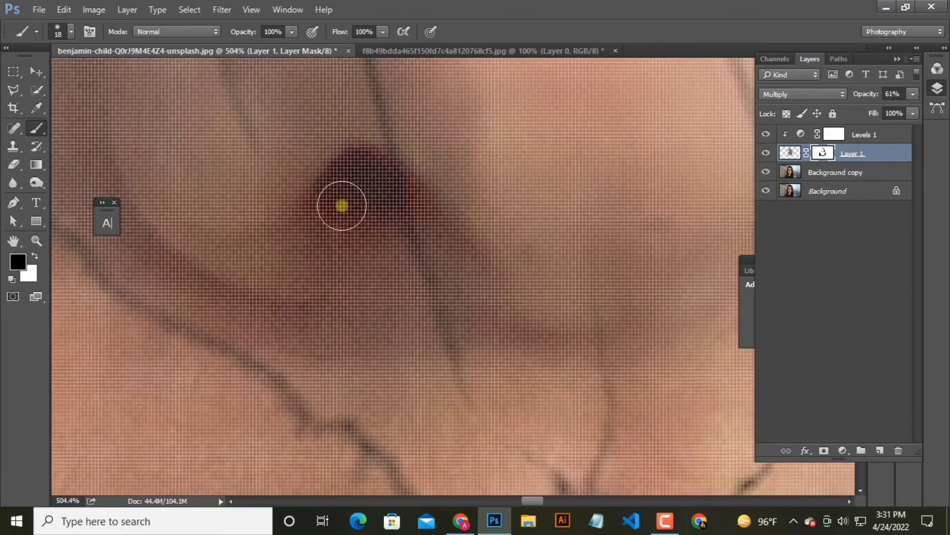
scroll(596, 214, "down", 3)
scroll(229, 219, "up", 2)
scroll(228, 219, "down", 3)
scroll(176, 116, "up", 3)
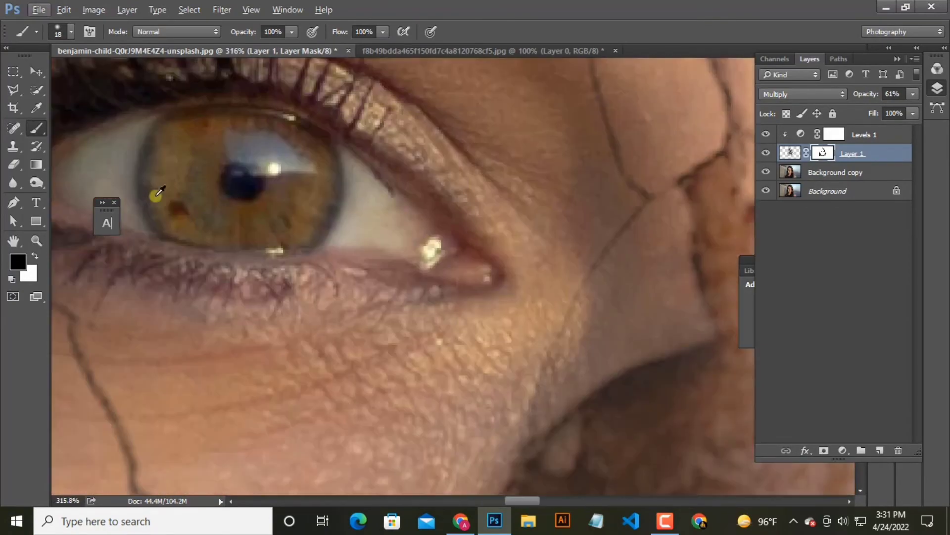
scroll(385, 193, "down", 4)
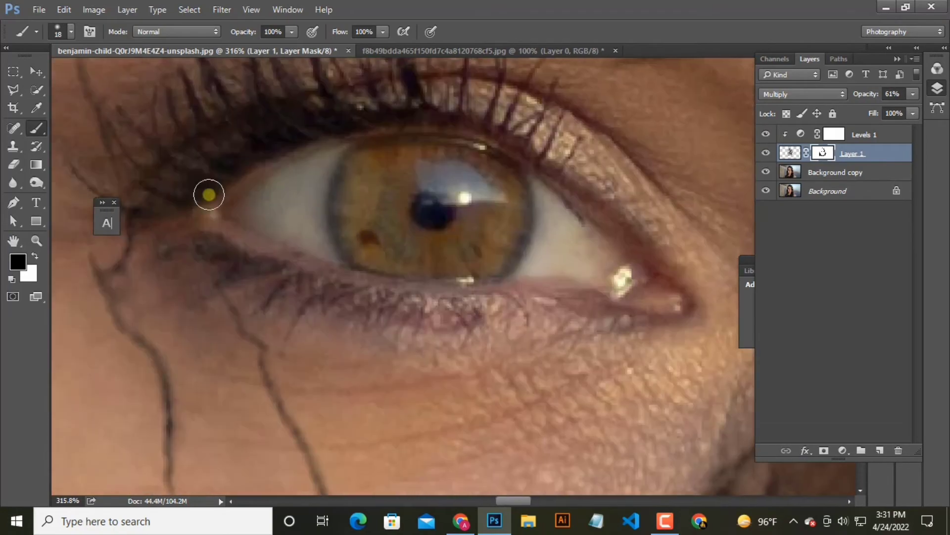
scroll(647, 254, "up", 4)
scroll(488, 269, "down", 2)
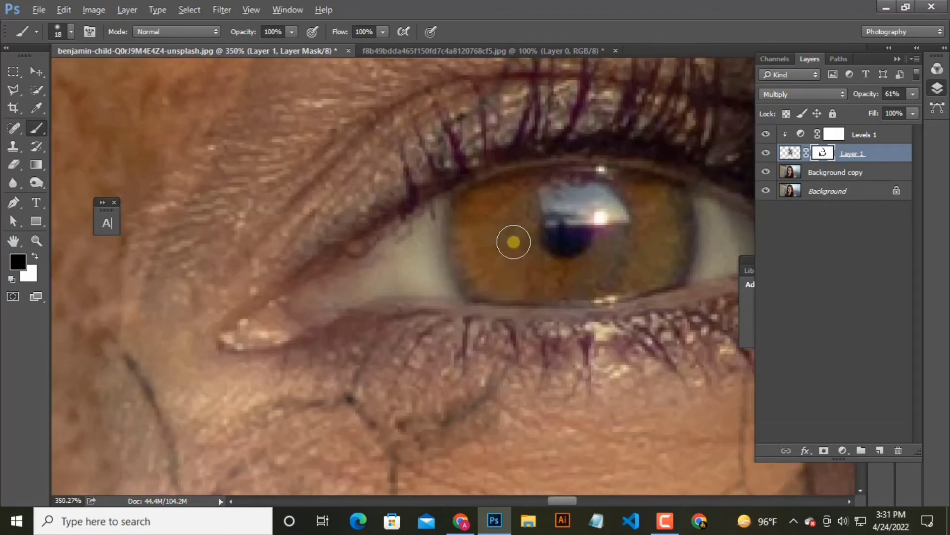
scroll(644, 236, "down", 2)
scroll(444, 258, "down", 3)
scroll(443, 257, "down", 5)
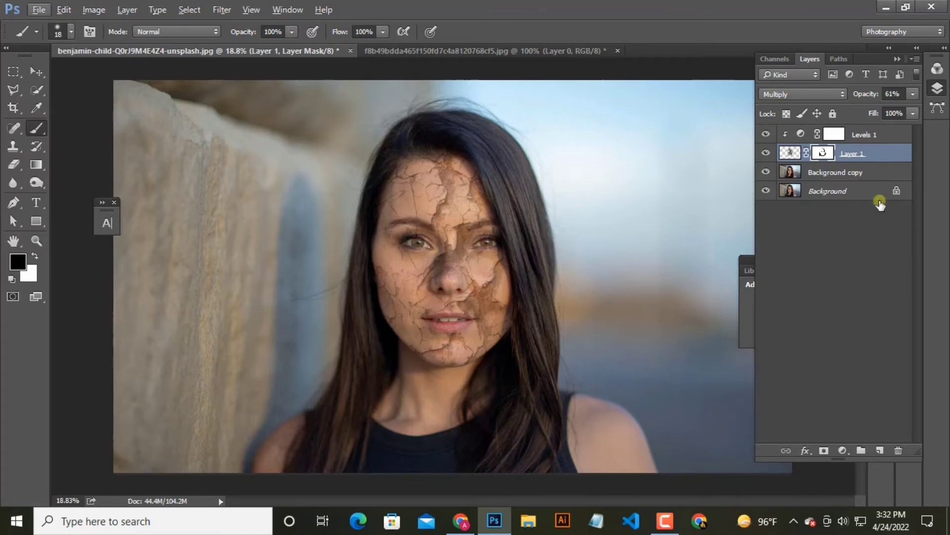
Add a Hue/Saturation adjustment layer above Levels 1 and clip it to the texture layer
left_click(36, 72)
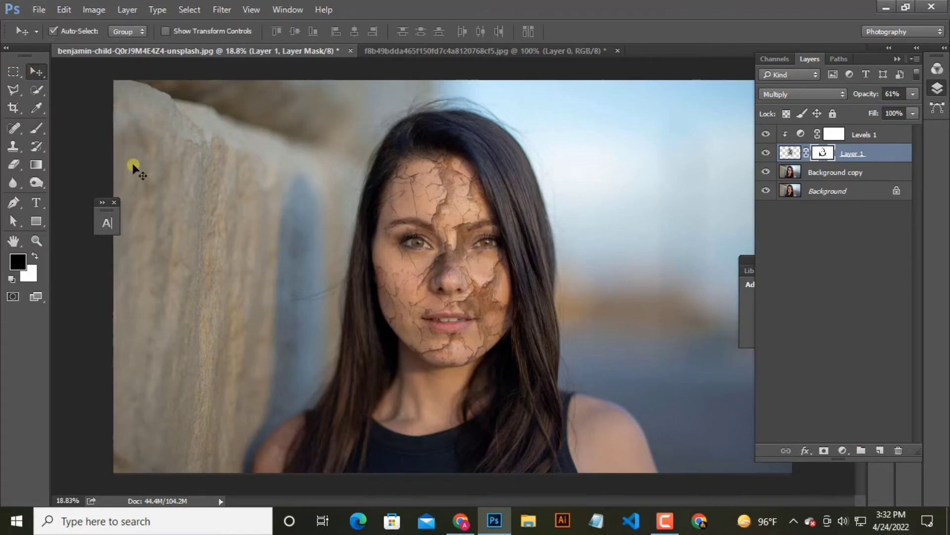
left_click(862, 138)
left_click(842, 451)
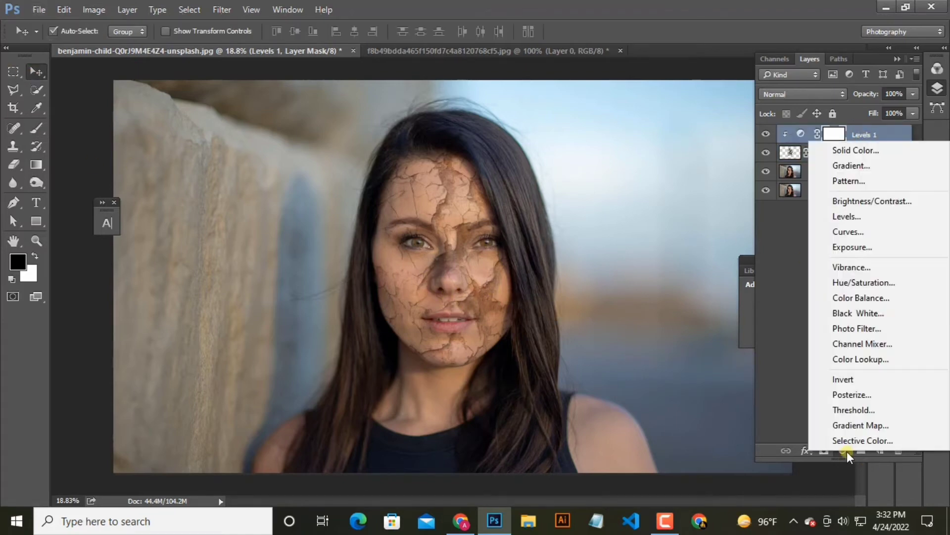
left_click(845, 284)
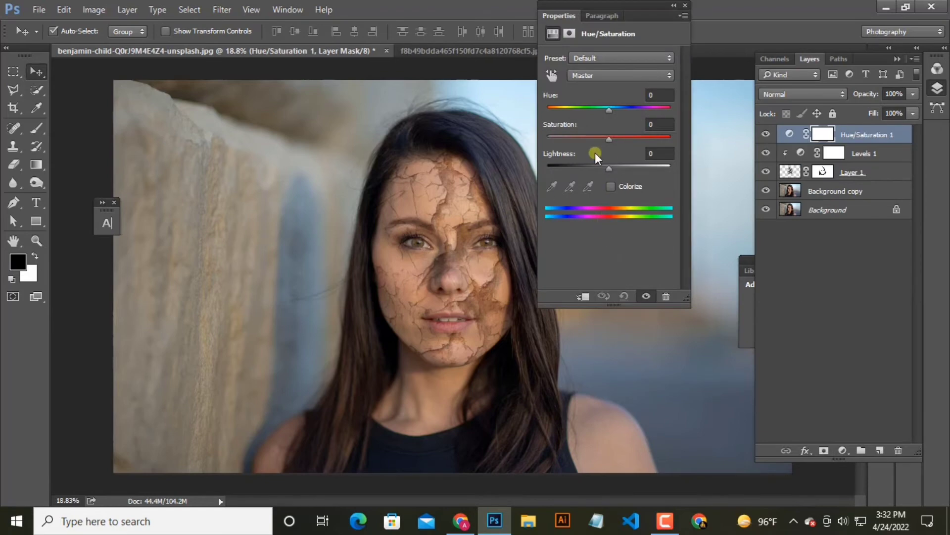
key("ctrl+alt+g")
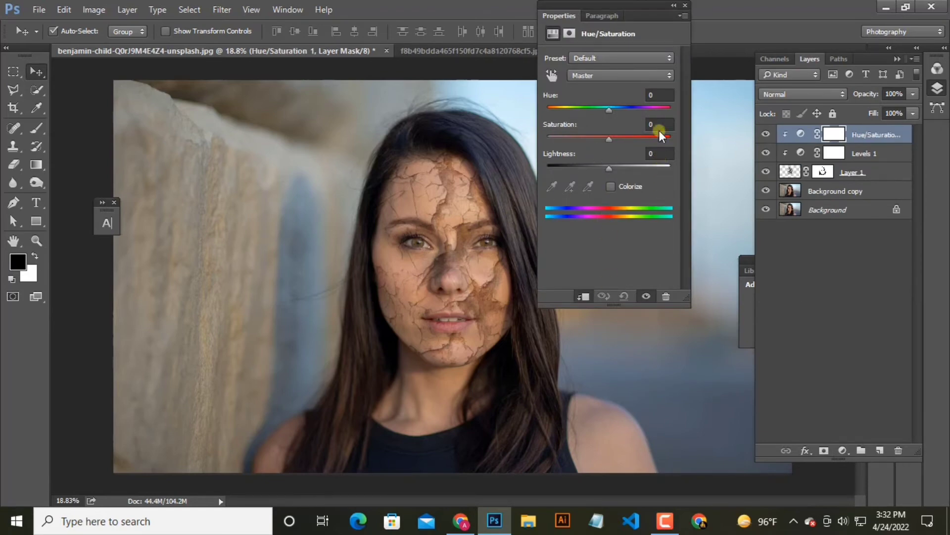
Set the Hue/Saturation adjustment to Hue -7, Saturation +33 and Lightness -3
mouse_move(611, 139)
left_mouse_down()
mouse_move(644, 147)
mouse_move(638, 159)
mouse_move(614, 156)
left_mouse_up()
mouse_move(609, 109)
left_mouse_down()
mouse_move(632, 114)
mouse_move(589, 119)
mouse_move(605, 114)
left_mouse_up()
mouse_move(617, 173)
left_mouse_down()
mouse_move(593, 165)
mouse_move(606, 168)
left_mouse_up()
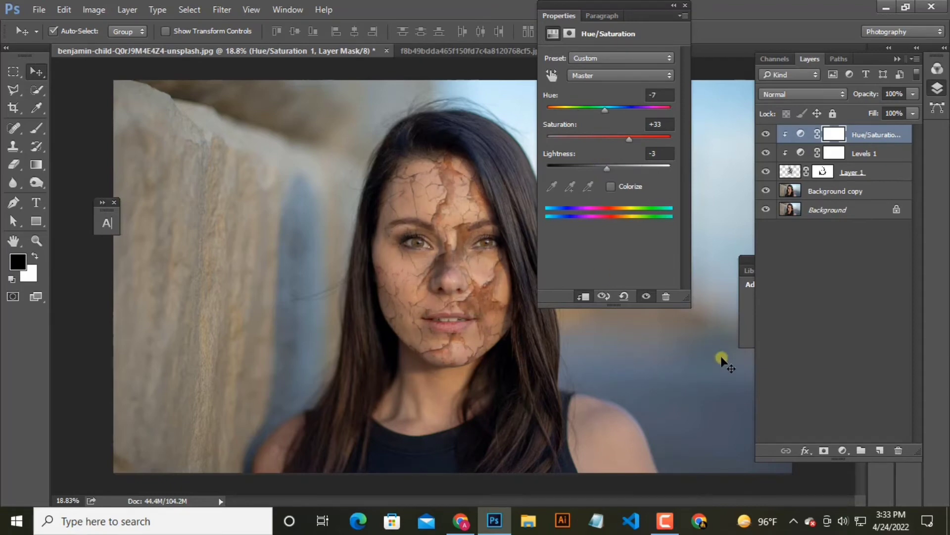
Stamp all visible layers into a new merged layer above the Hue/Saturation adjustment
left_click(863, 135)
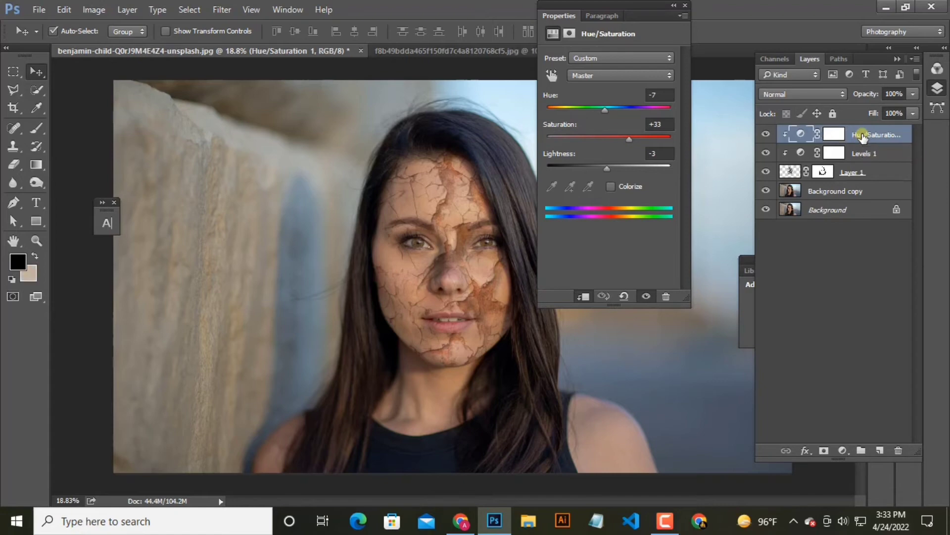
key("ctrl+shift+alt+e")
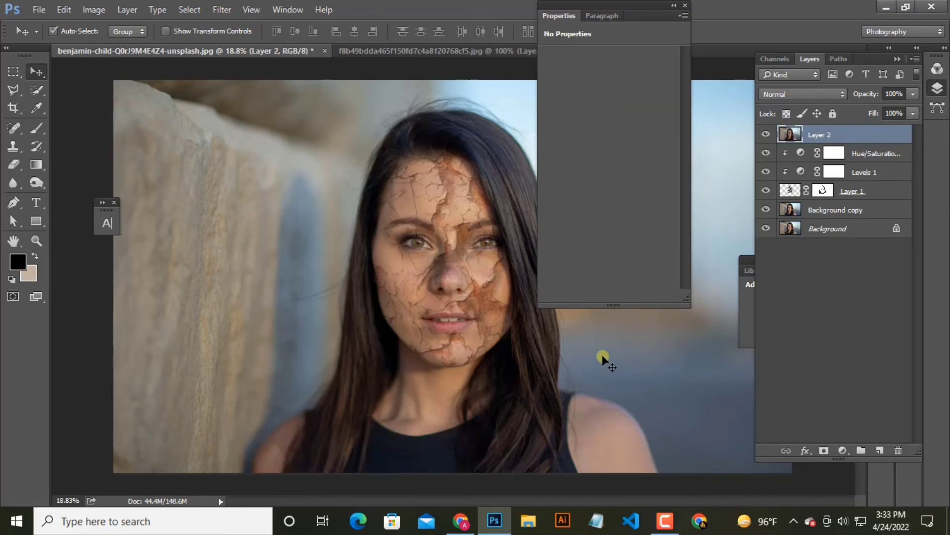
scroll(483, 330, "up", 2)
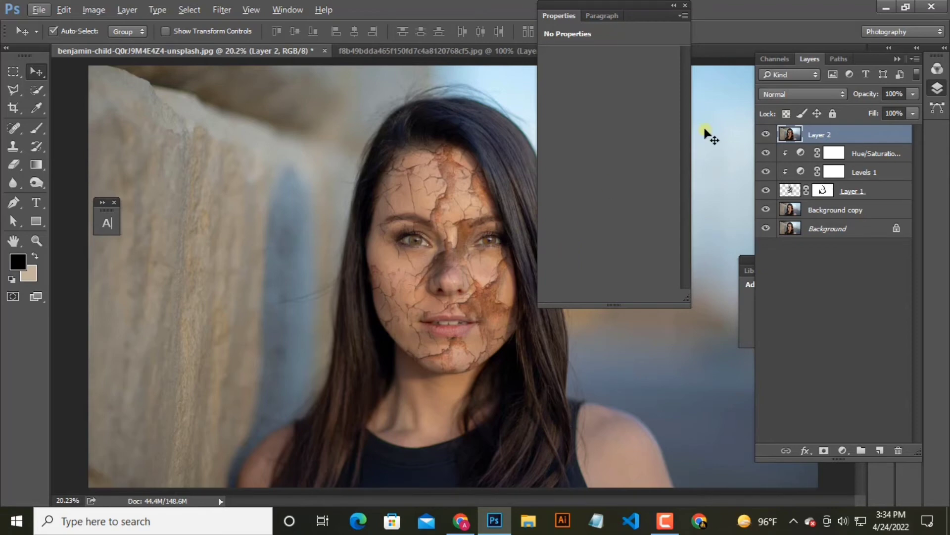
Start the Camera Raw Filter on the merged layer and set the sharpening amount to 109
left_click(222, 9)
left_click(217, 90)
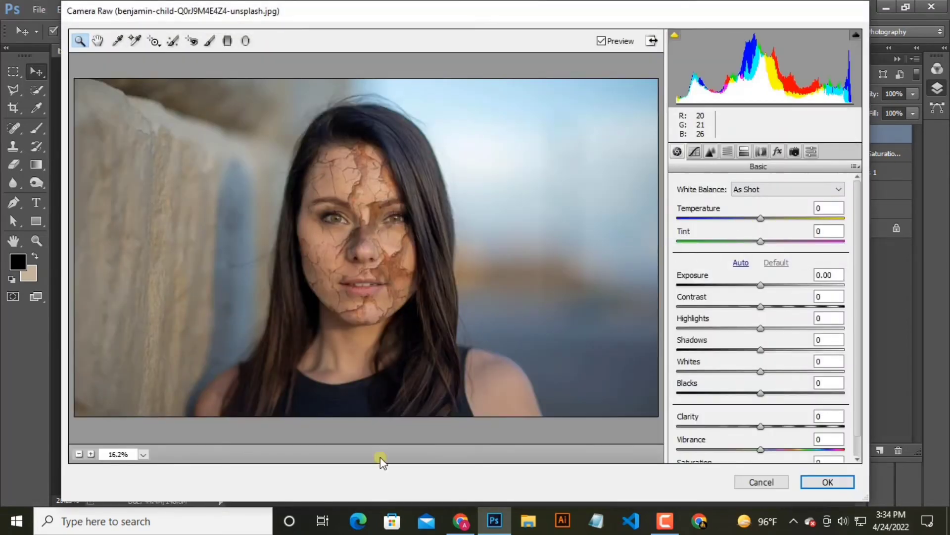
left_click(710, 151)
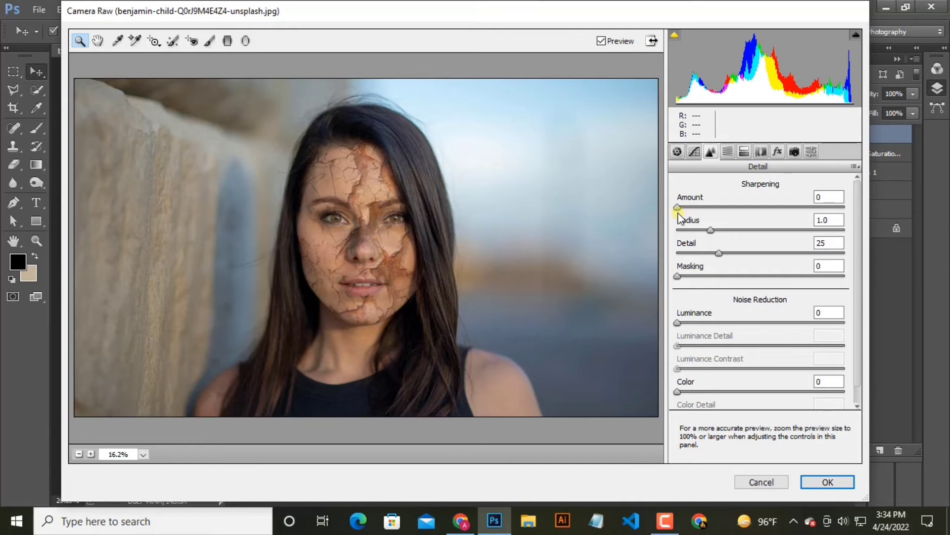
double_click(832, 196)
left_click_drag(697, 207, 843, 208)
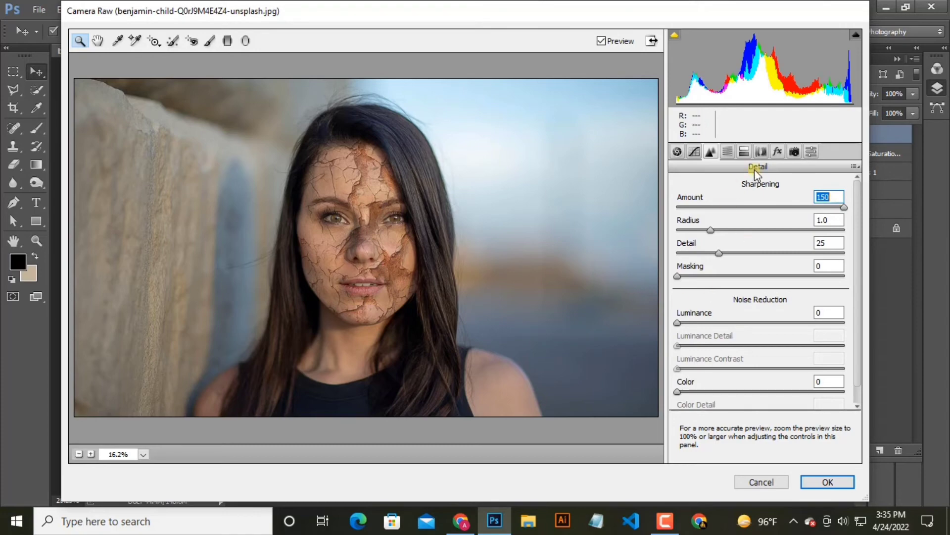
left_click_drag(843, 207, 796, 208)
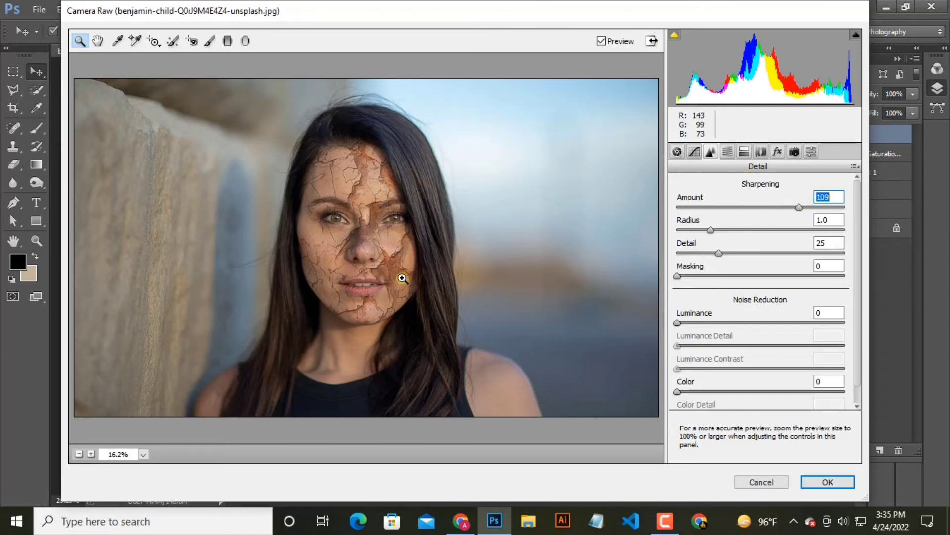
left_click(370, 278)
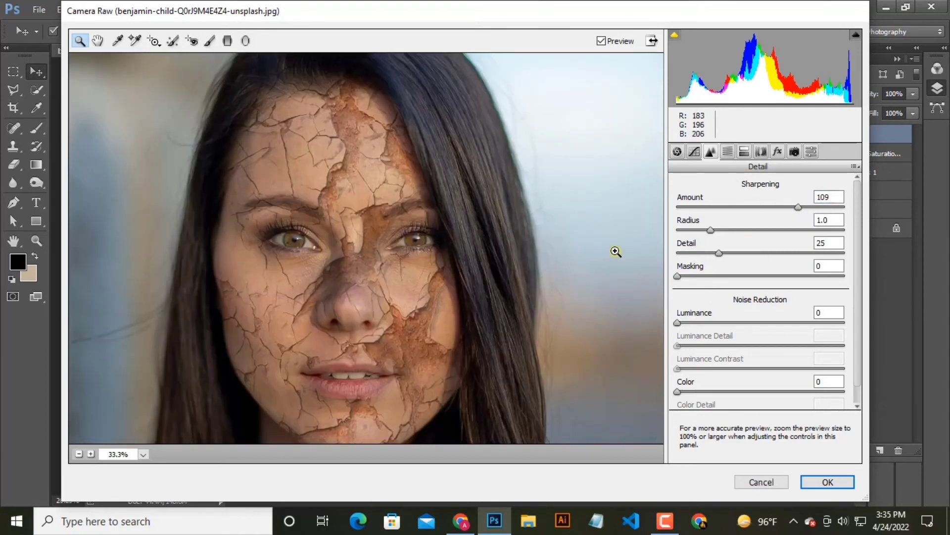
Add grain with amount 14, size 10 and roughness 0, and apply the Camera Raw Filter
left_click(779, 150)
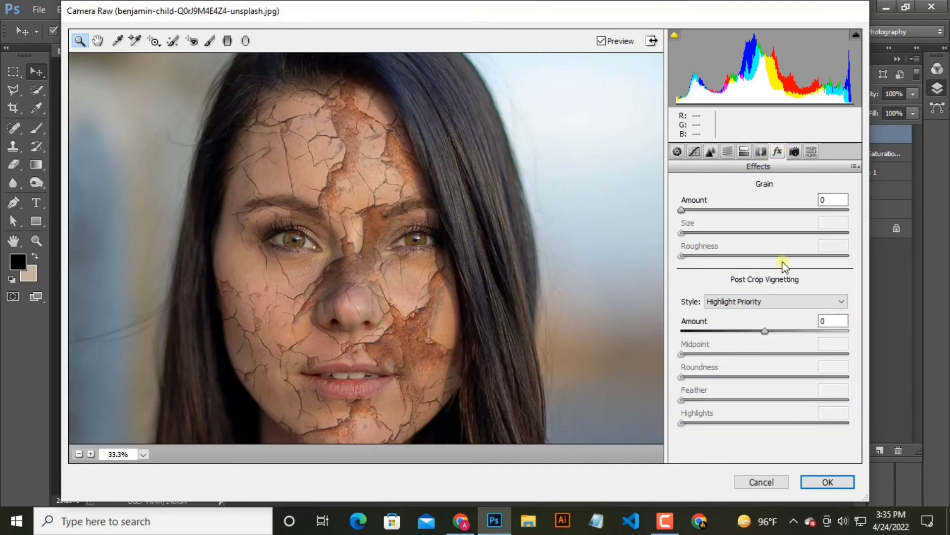
left_click_drag(682, 209, 709, 234)
type("10")
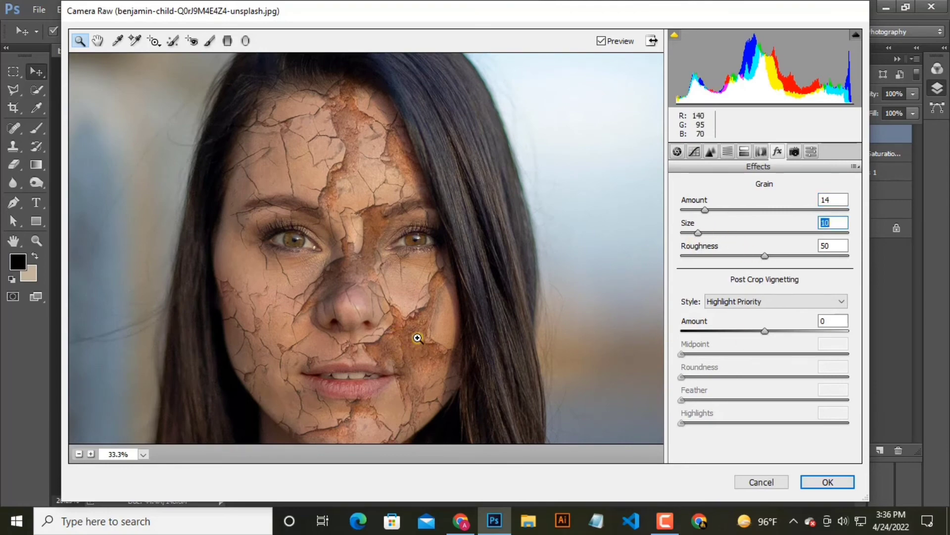
key("Tab")
type("0")
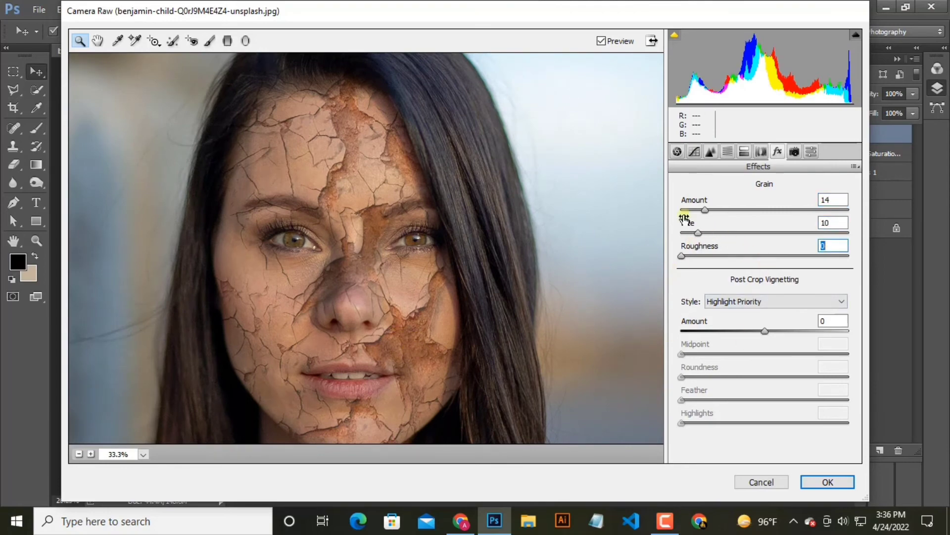
key("Return")
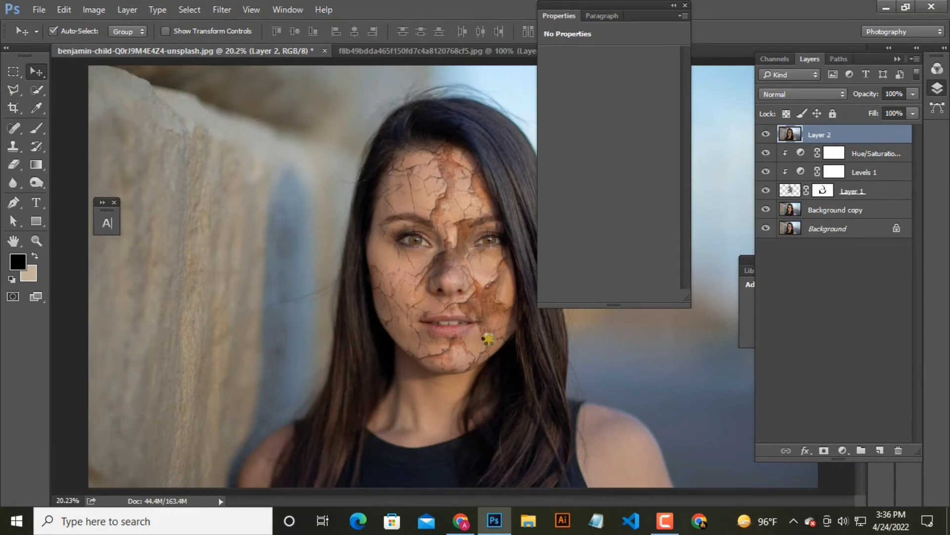
Stamp the visible image into another merged layer above the sharpened, grainy Layer 2
key("ctrl")
key("ctrl")
key("ctrl+shift+alt+e")
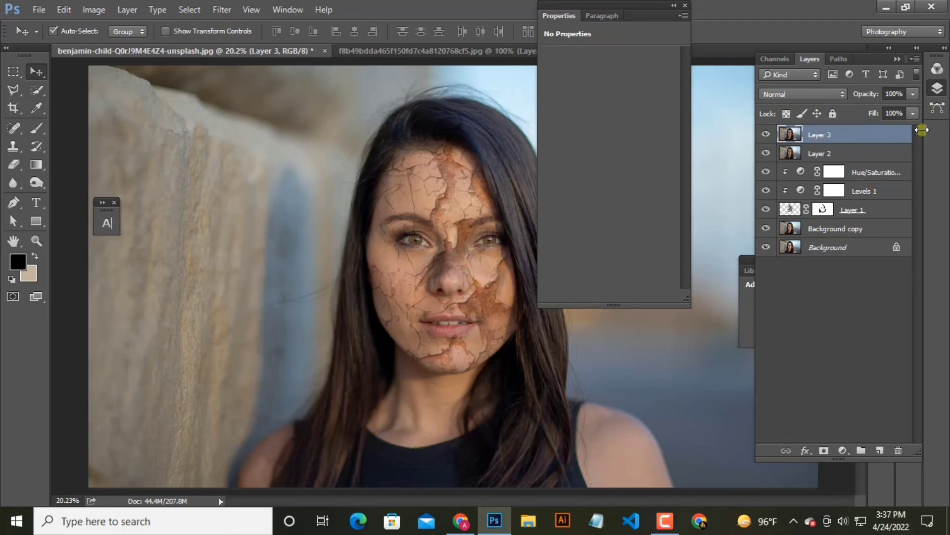
Darken the edges of Layer 3 using Lens Correction with a custom vignette amount of -63
left_click(220, 9)
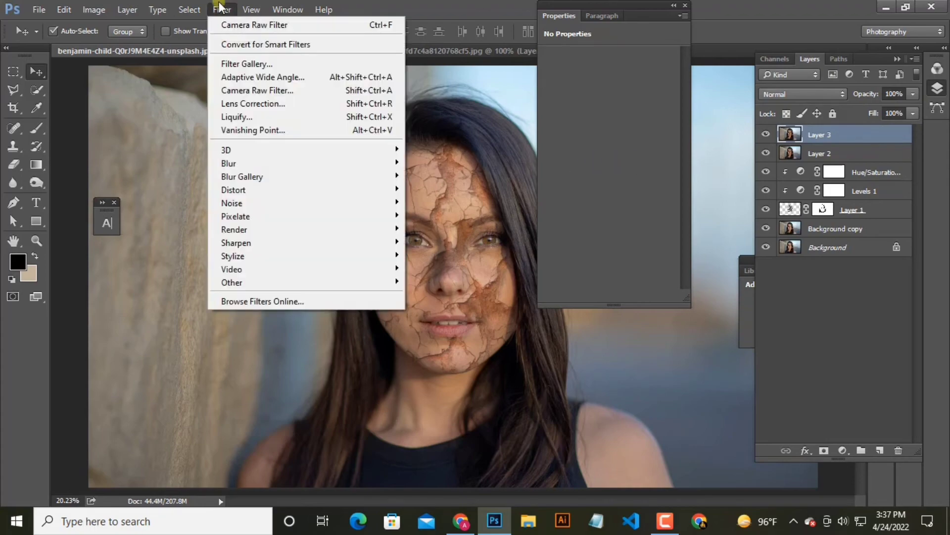
left_click(253, 103)
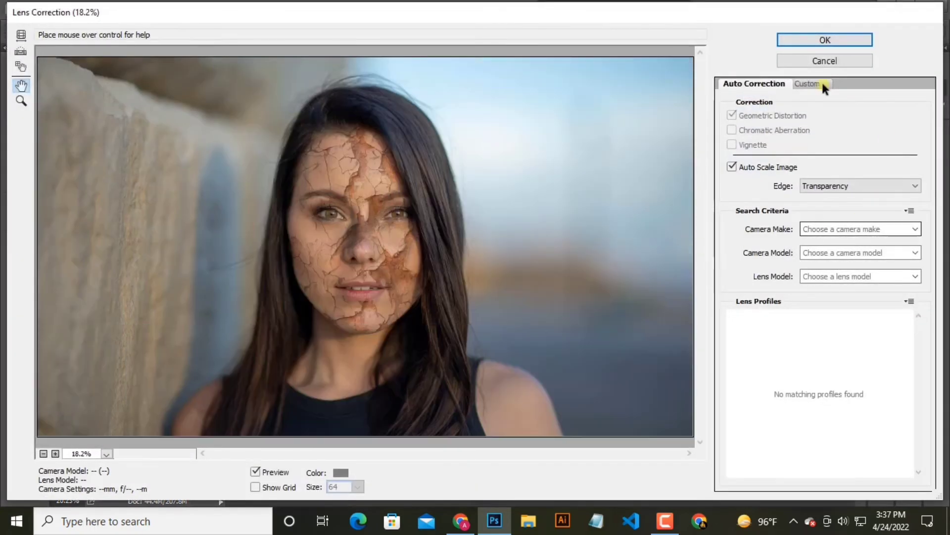
left_click(817, 83)
left_click_drag(825, 295, 770, 296)
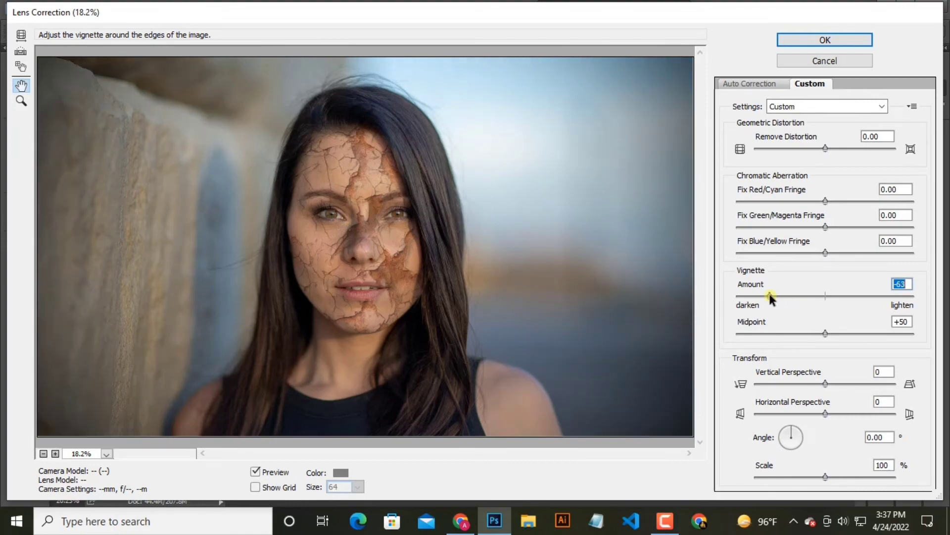
left_click(804, 42)
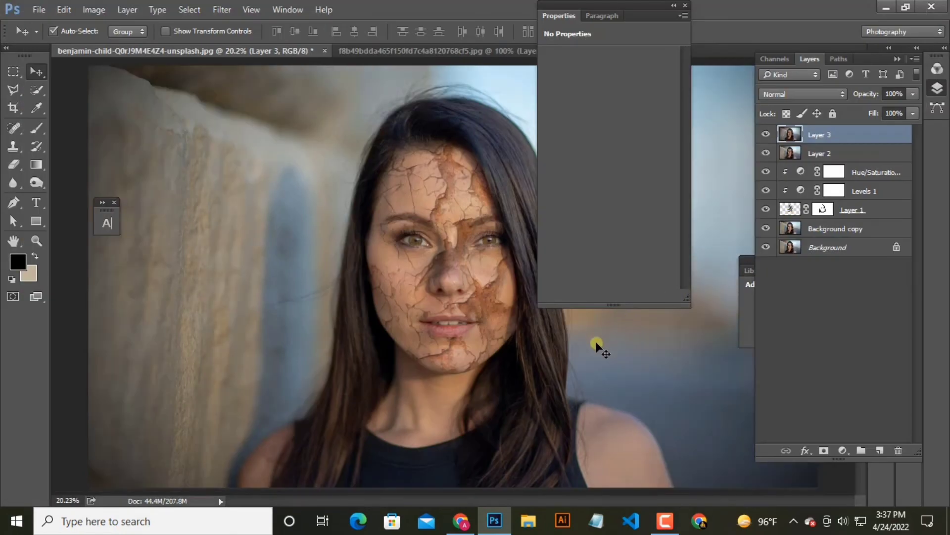
Add a Gradient Map adjustment layer above Layer 3
left_click(843, 450)
left_click(847, 420)
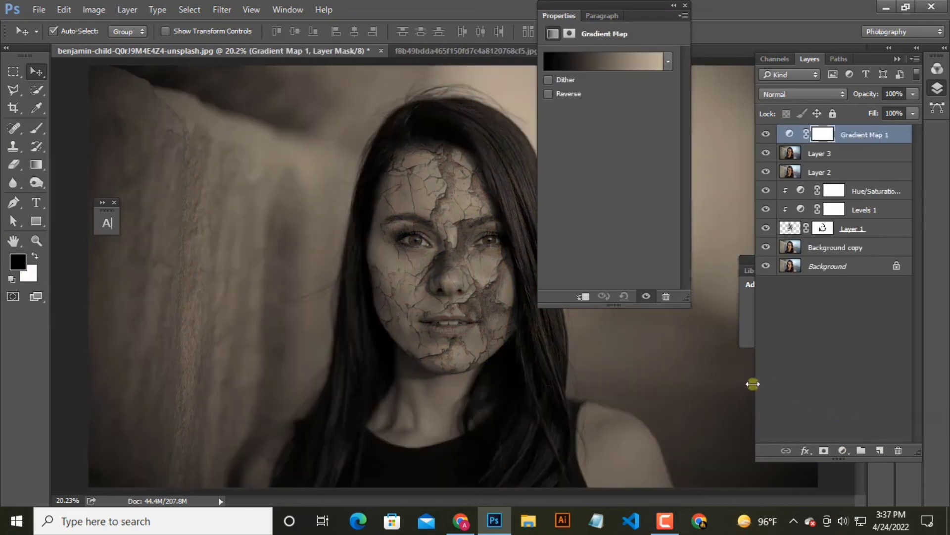
Set the Gradient Map adjustment's gradient to the Violet, Orange preset
left_click(668, 61)
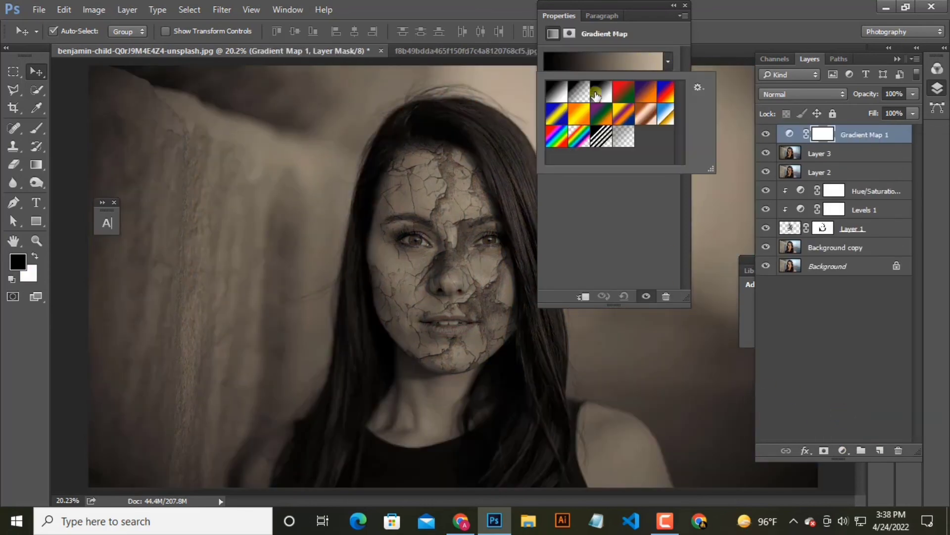
left_click(563, 96)
left_click(630, 65)
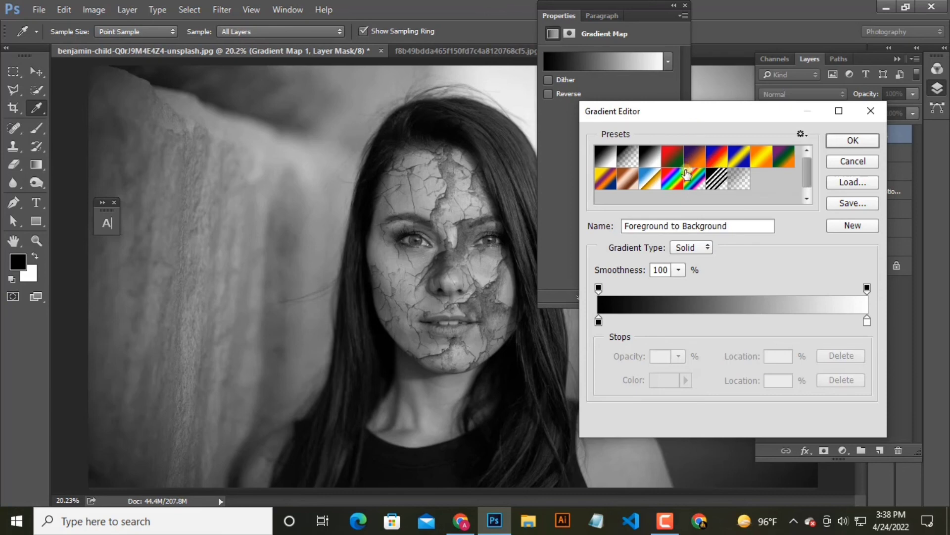
left_click(673, 157)
left_click(691, 157)
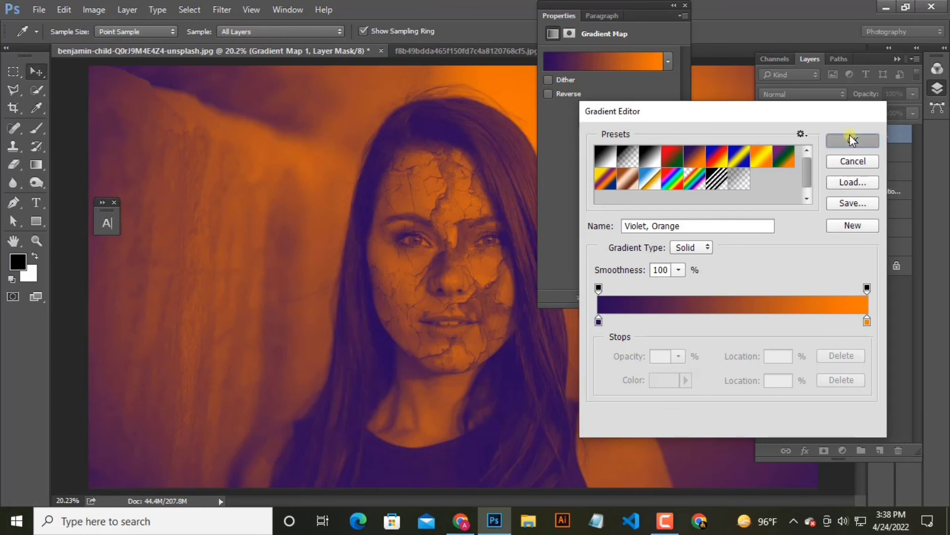
left_click(851, 141)
Lower the Gradient Map 1 layer's opacity to about 11% and close the adjustment's properties
left_click(915, 94)
mouse_move(839, 111)
left_mouse_down()
mouse_move(862, 112)
mouse_move(851, 109)
left_mouse_up()
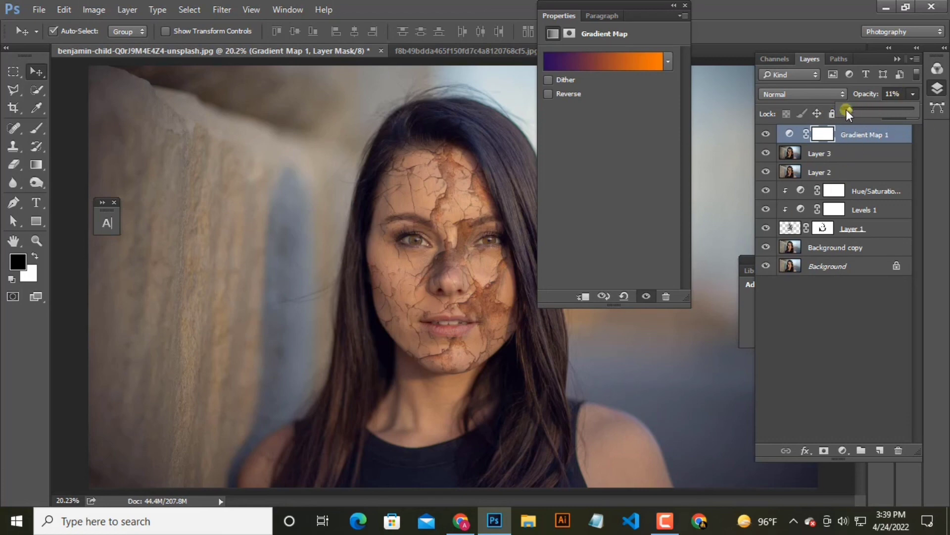
left_click_drag(850, 110, 852, 110)
left_click(759, 343)
left_click(685, 5)
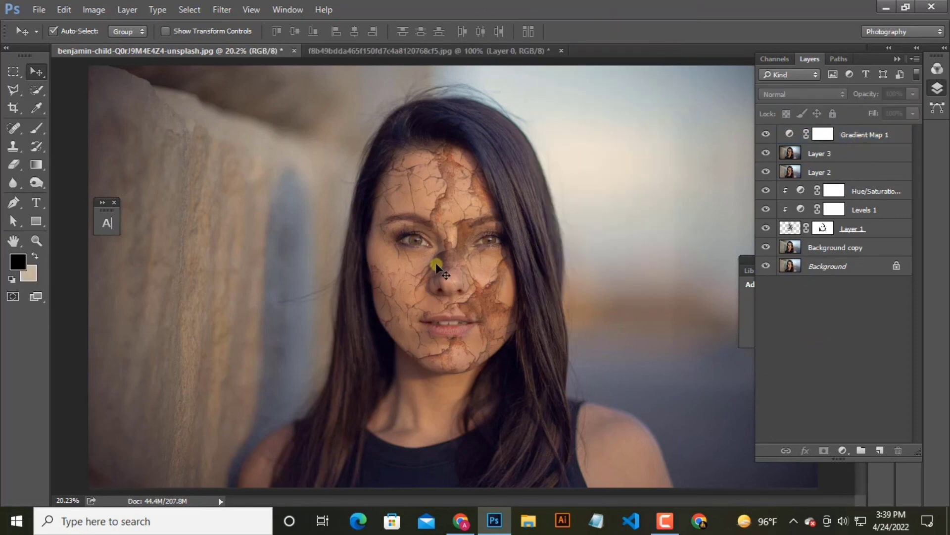
scroll(436, 262, "up", 5)
scroll(446, 270, "down", 4)
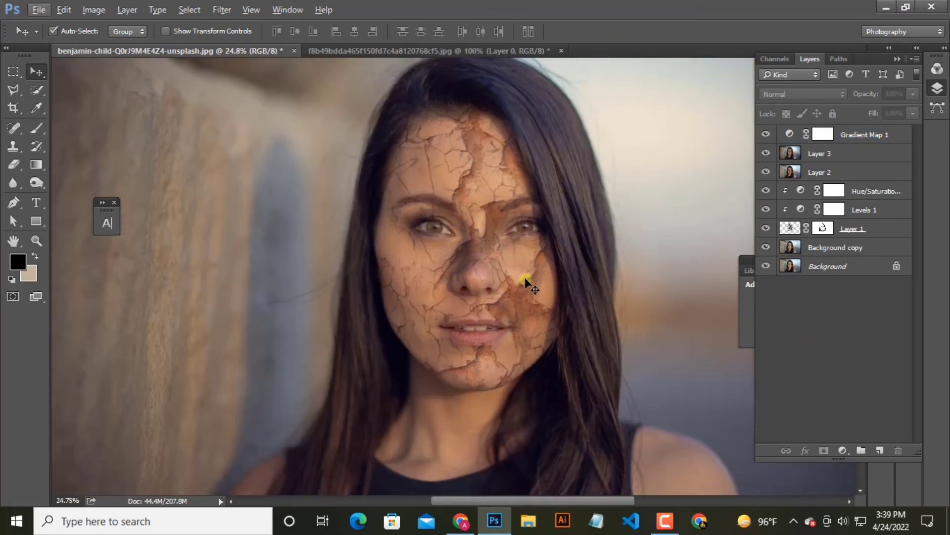